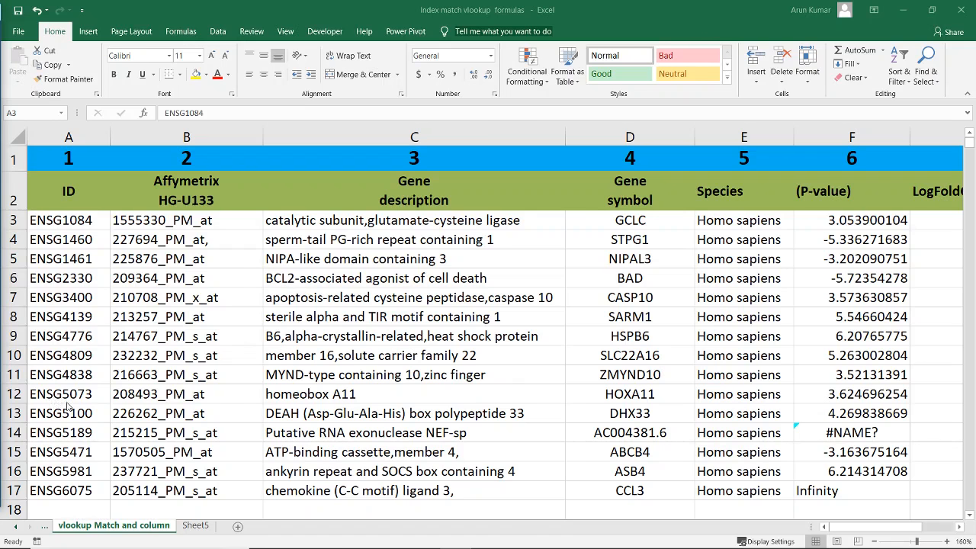
click(64, 220)
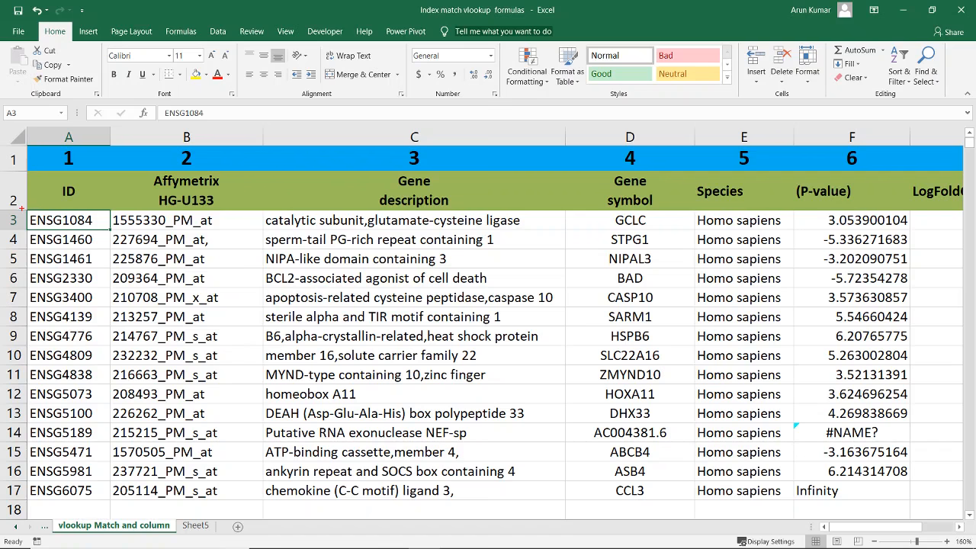
mouse_move(23, 209)
mouse_down()
mouse_move(47, 483)
mouse_move(113, 504)
mouse_move(101, 500)
mouse_up()
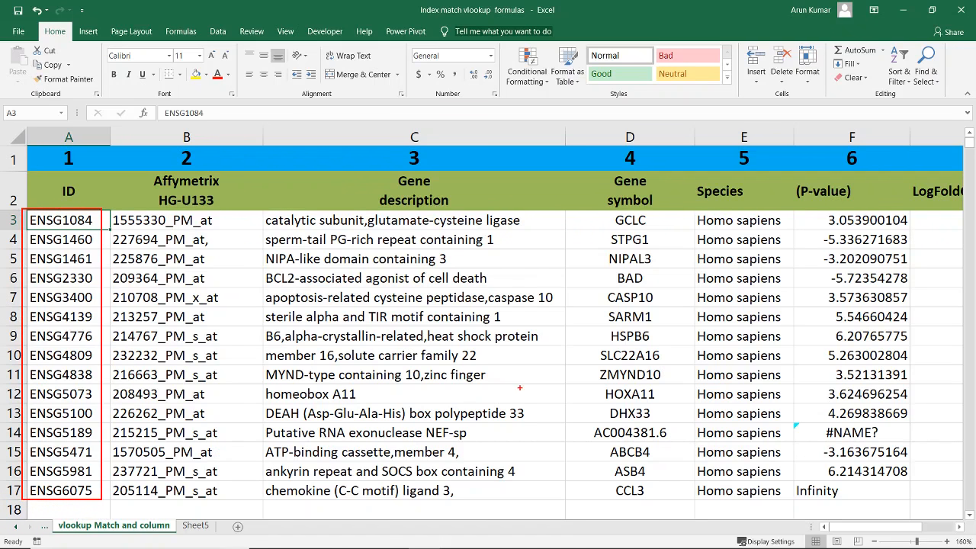
mouse_move(683, 314)
mouse_down()
mouse_move(167, 320)
mouse_move(113, 333)
mouse_move(112, 312)
mouse_up()
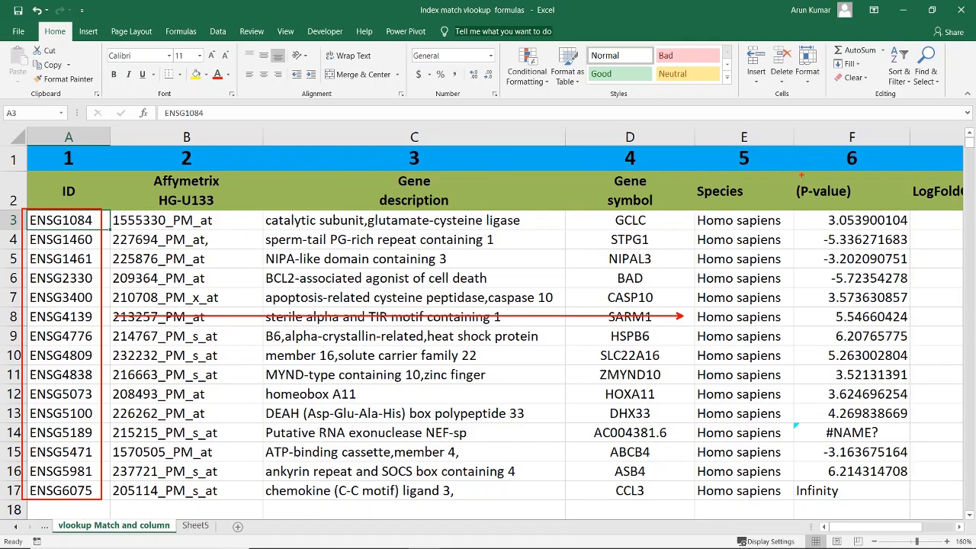
mouse_move(802, 176)
mouse_down()
mouse_move(816, 381)
mouse_move(851, 505)
mouse_move(960, 503)
mouse_move(930, 503)
mouse_up()
key(e)
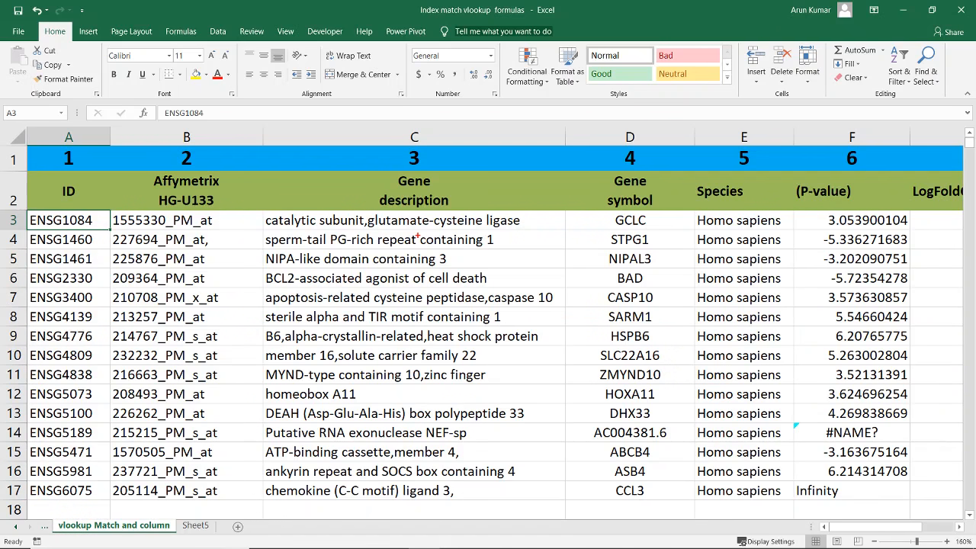
drag(152, 398, 153, 229)
drag(364, 407, 364, 221)
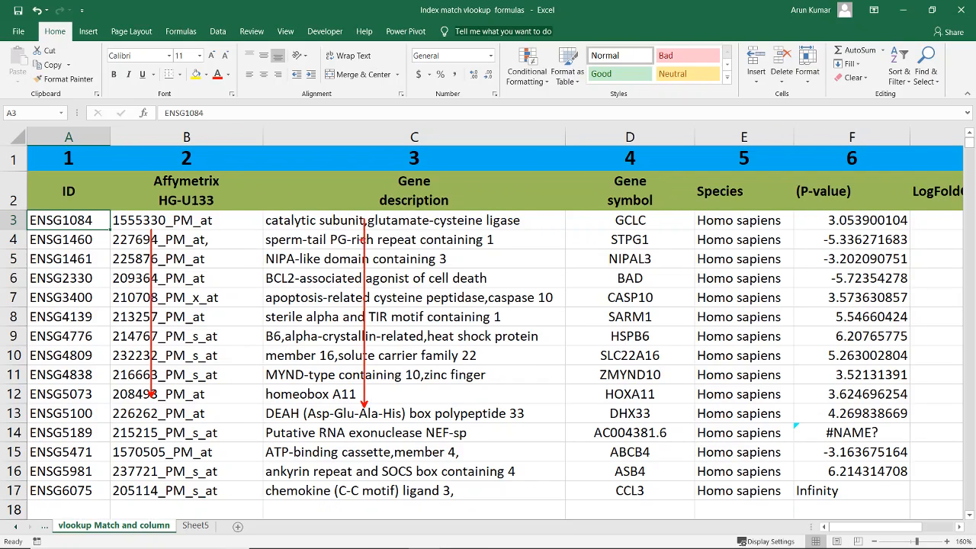
Start a VLOOKUP formula in cell B21 with the column-locked reference $A21 as the lookup value
scroll(43, 192, down, 1)
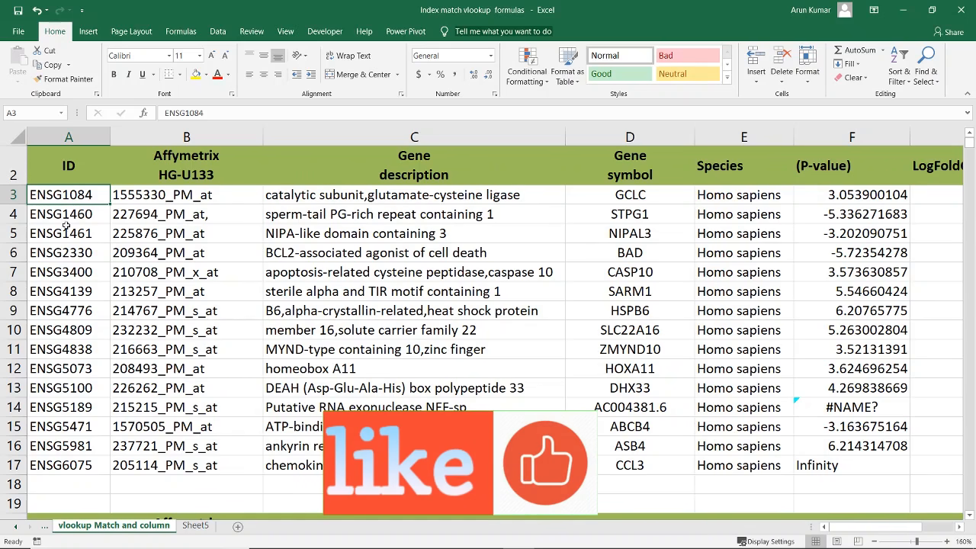
scroll(148, 283, down, 2)
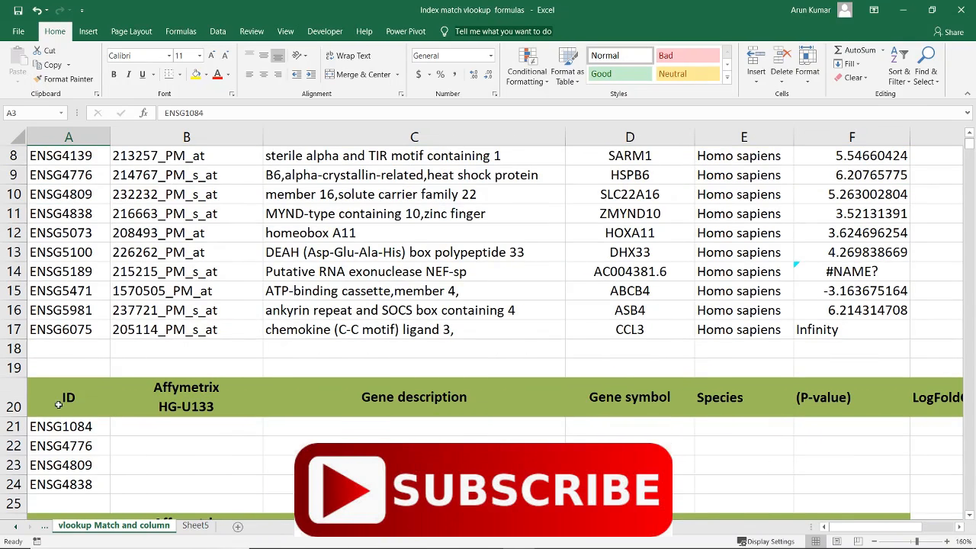
drag(57, 402, 53, 482)
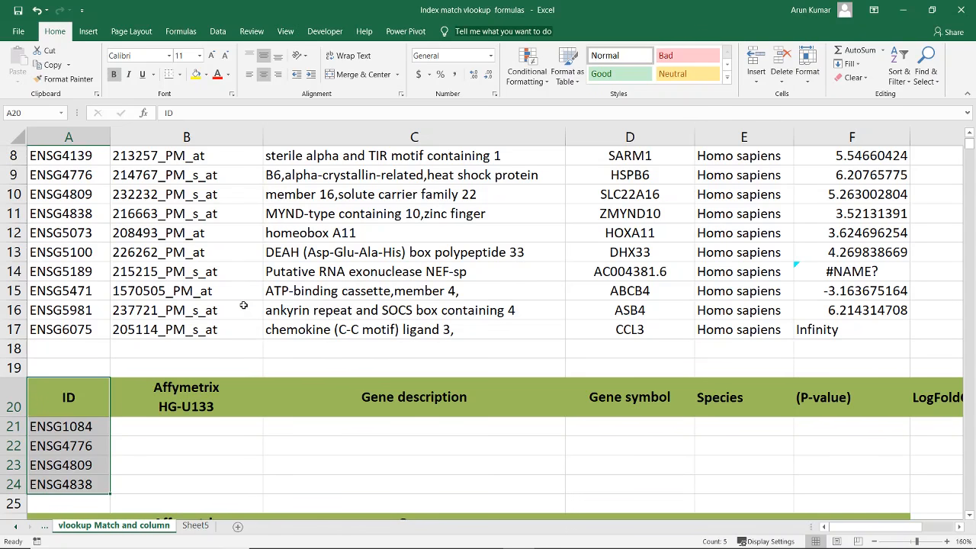
click(184, 427)
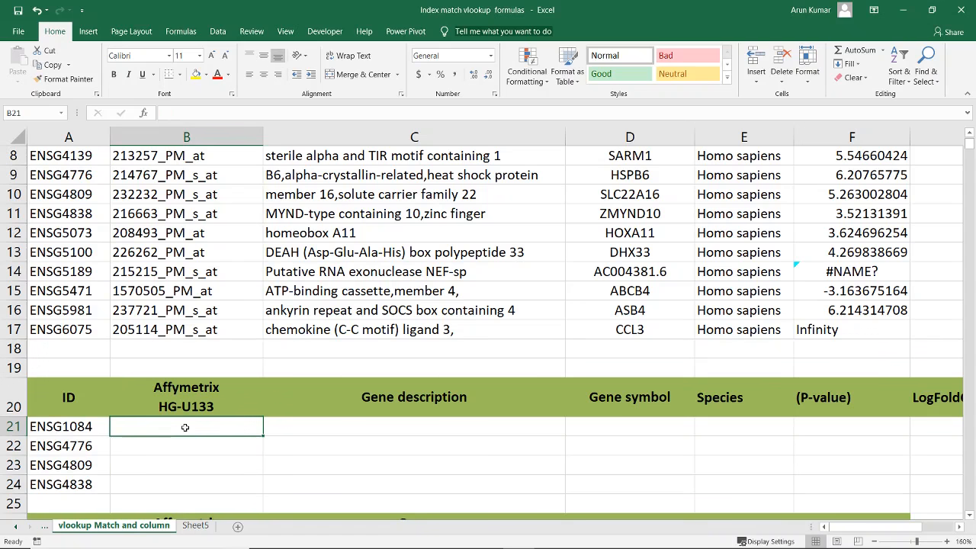
text(=v)
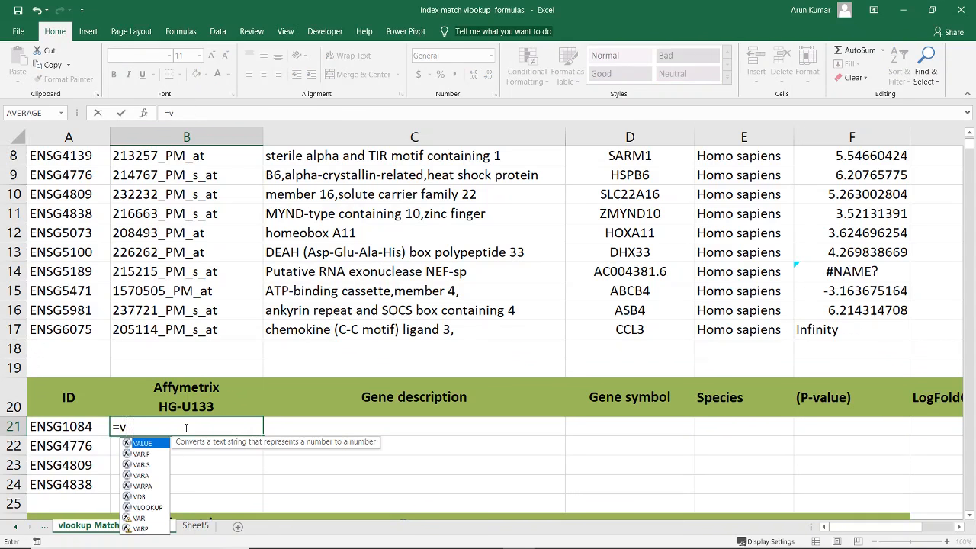
text(ll)
key(BackSpace)
key(Tab)
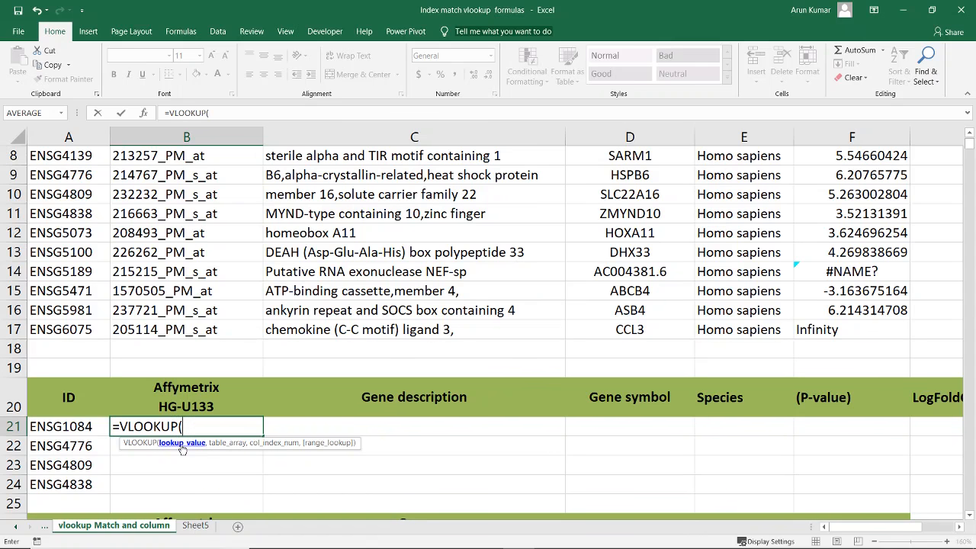
click(74, 426)
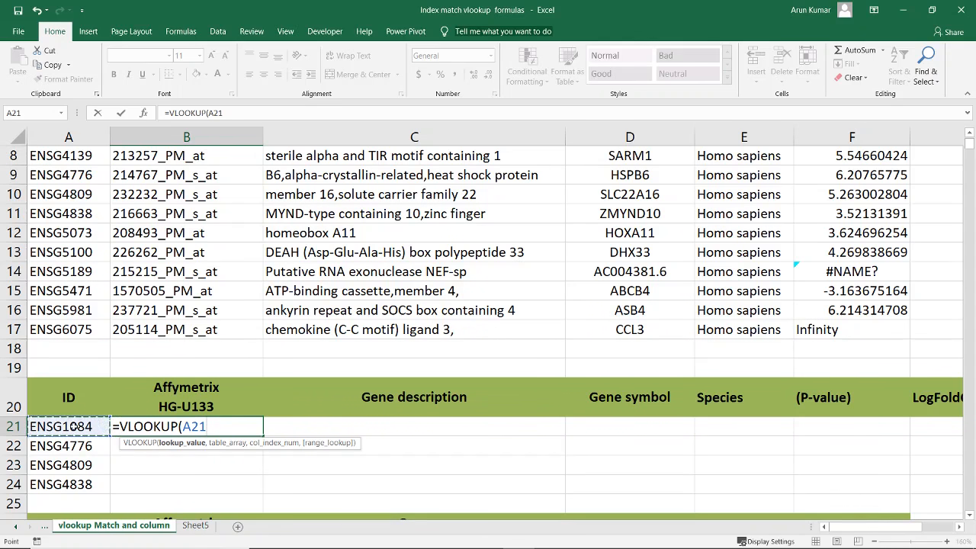
key(F4)
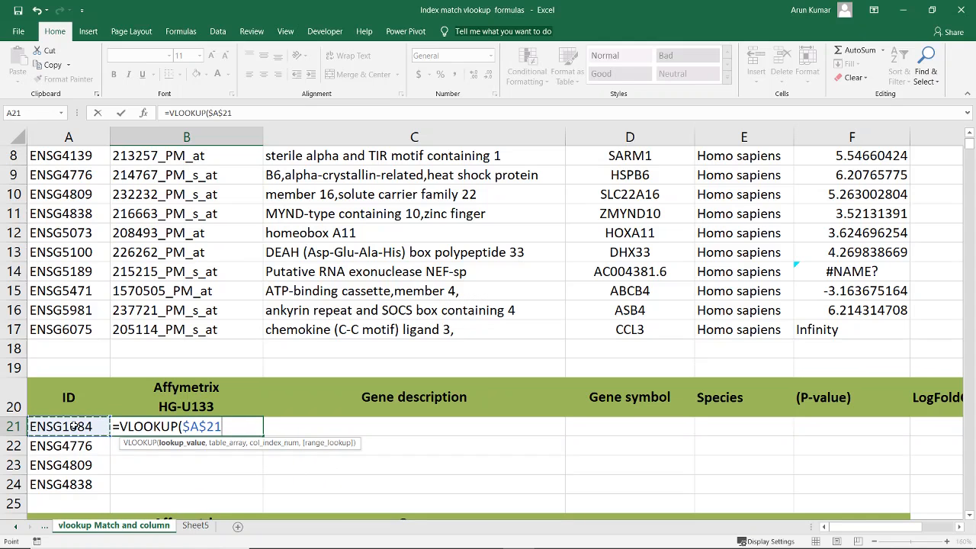
key(F4)
key(F4)
text(,)
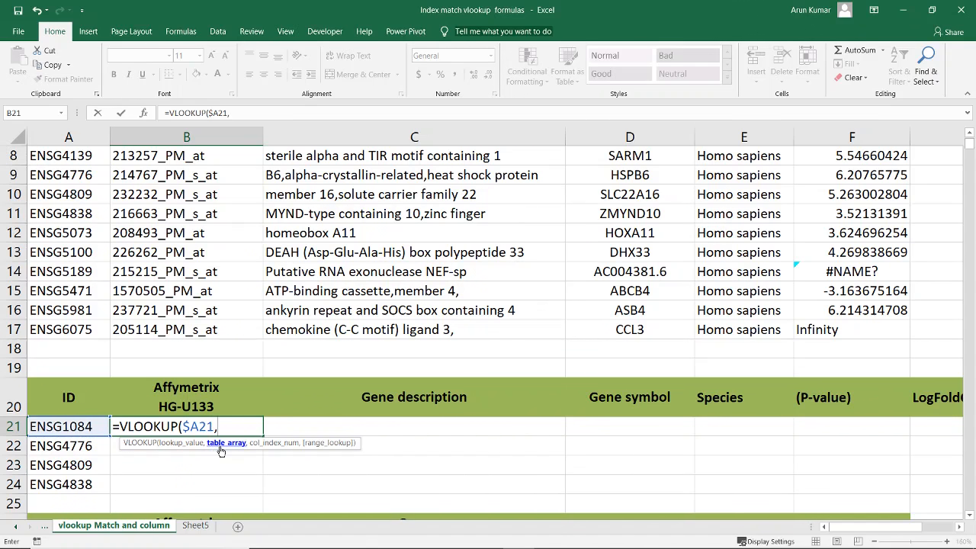
Set the VLOOKUP table array to the whole source table as the absolute range $A$2:$H$17
scroll(237, 423, up, 3)
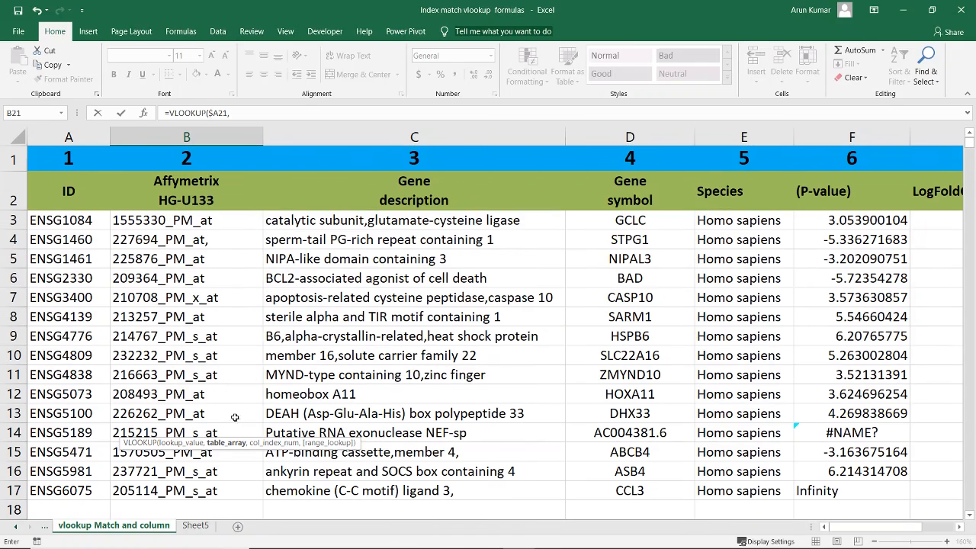
click(57, 189)
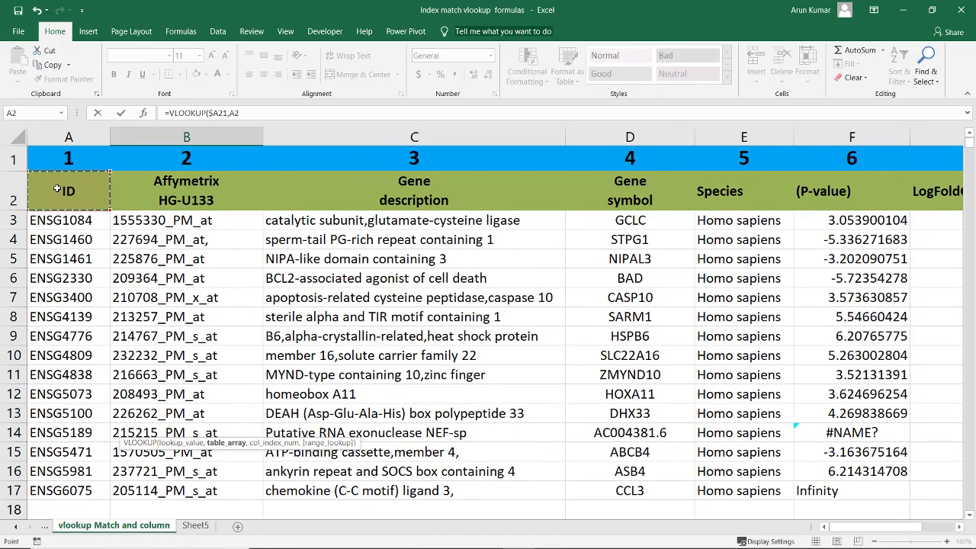
key(ctrl+shift+Right)
key(ctrl+shift+Down)
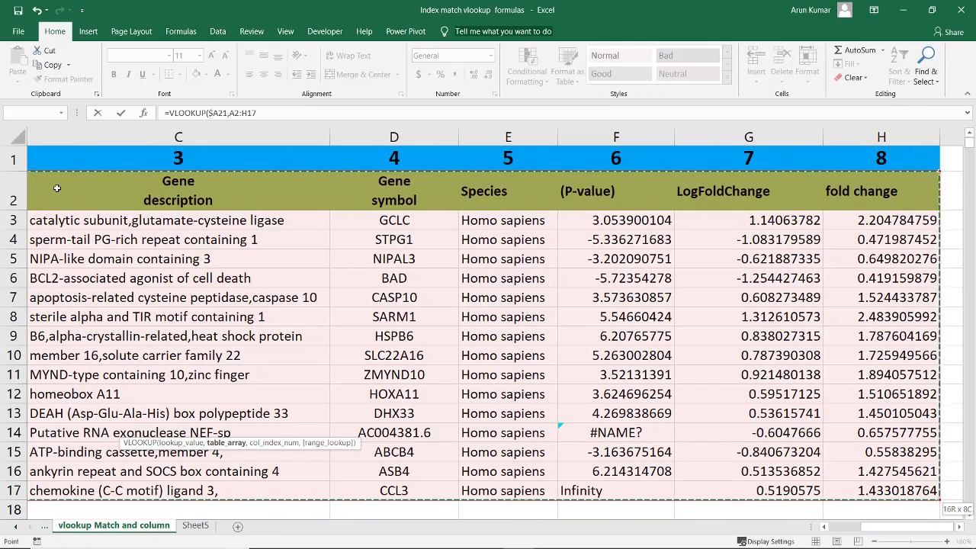
key(F4)
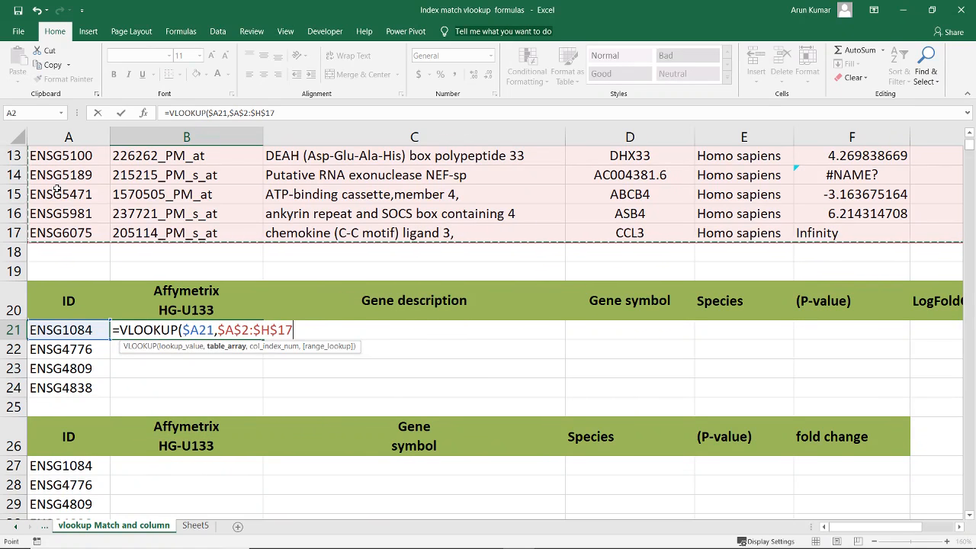
text(,)
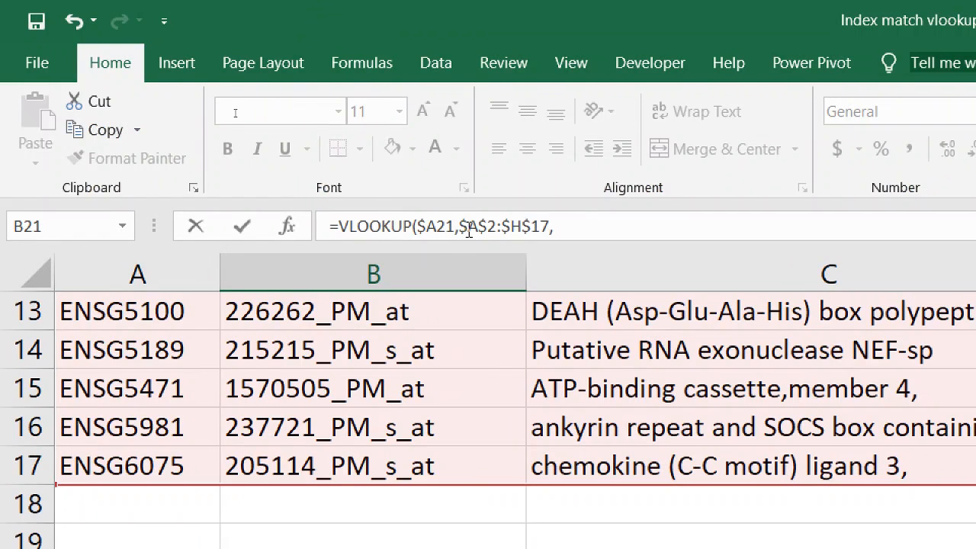
Insert a nested COLUMNS function as the column index argument of the VLOOKUP formula in B21
click(578, 225)
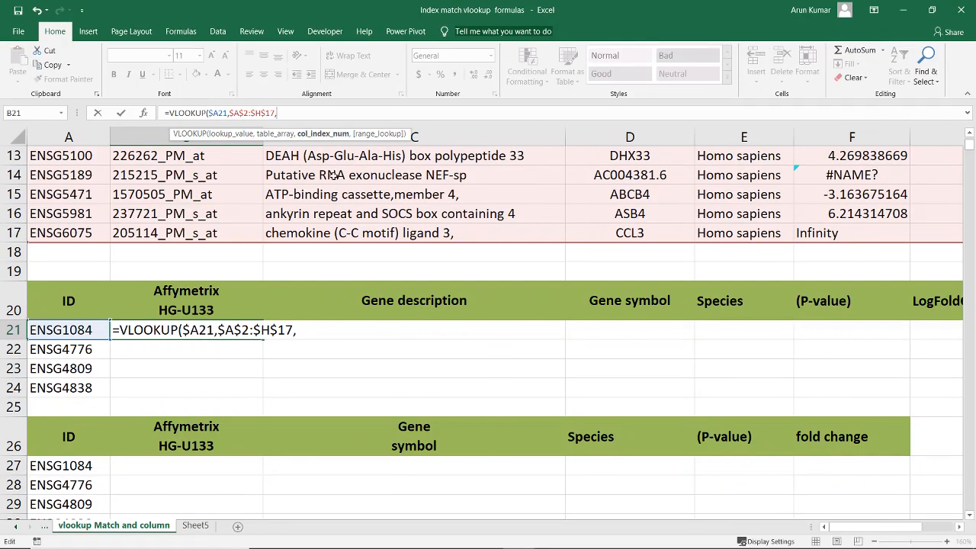
scroll(384, 242, up, 4)
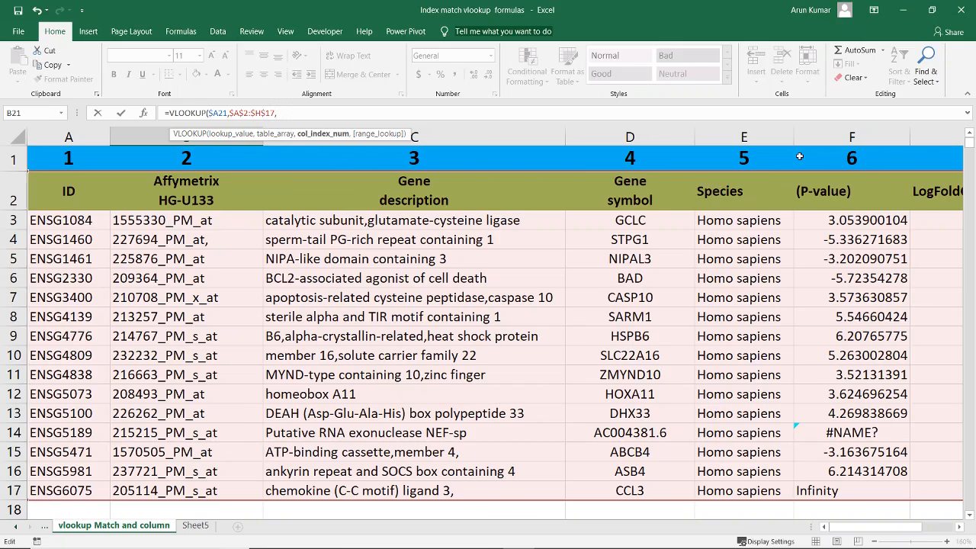
scroll(754, 197, down, 4)
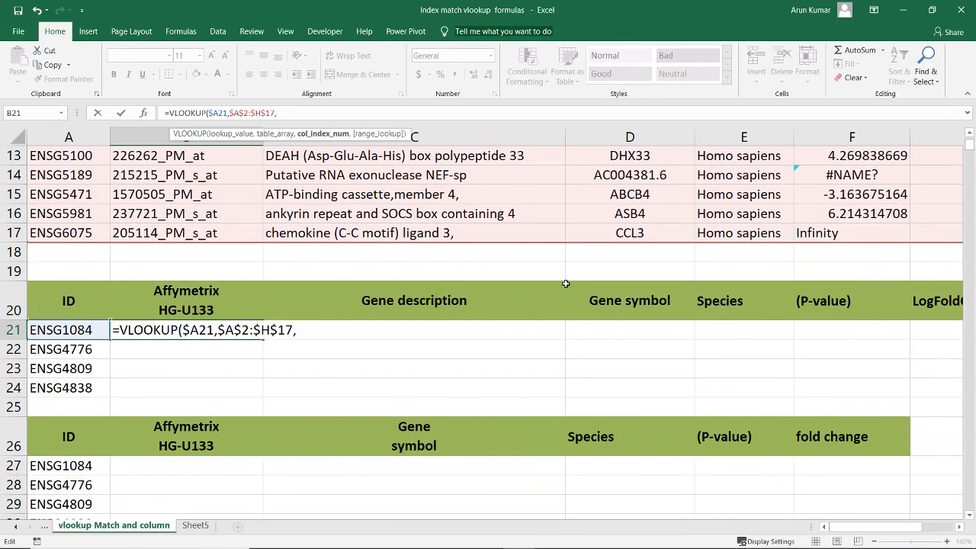
click(306, 328)
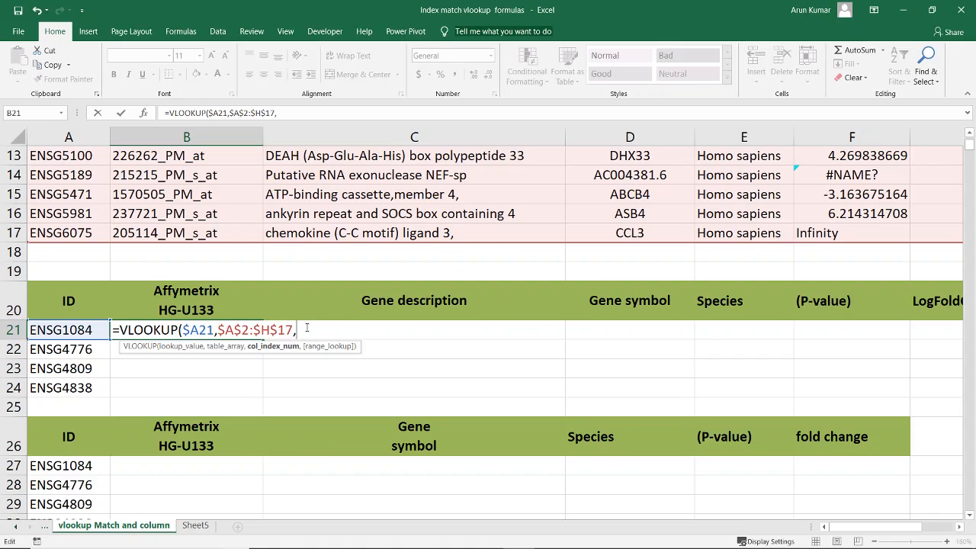
text(co)
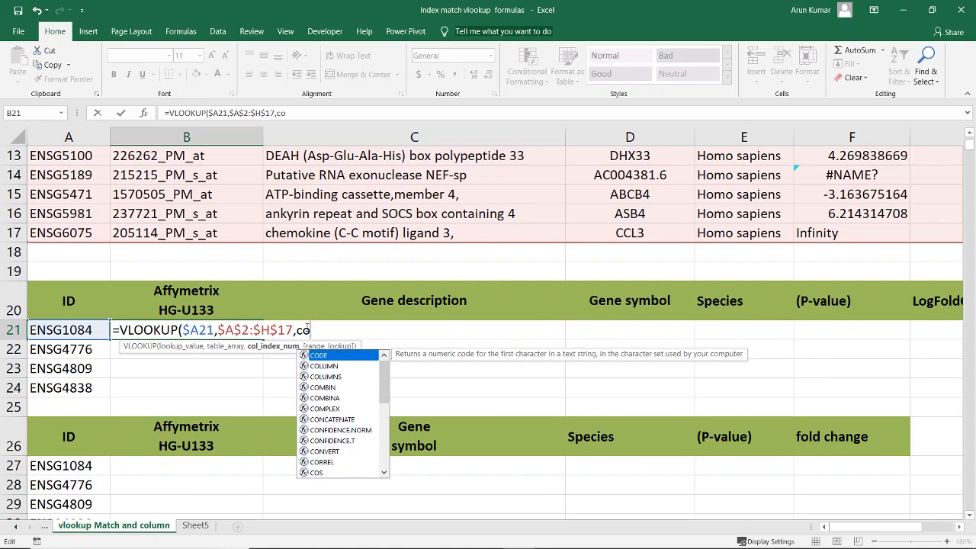
key(Down)
key(Down)
key(Tab)
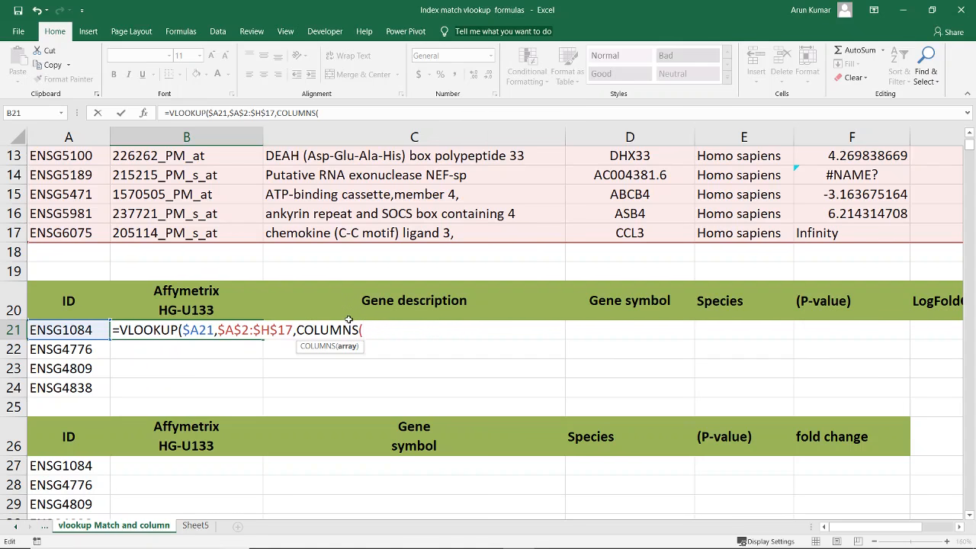
Give the COLUMNS function the expanding header range $A$2:B2, with only its first cell locked, and close it
scroll(348, 317, up, 4)
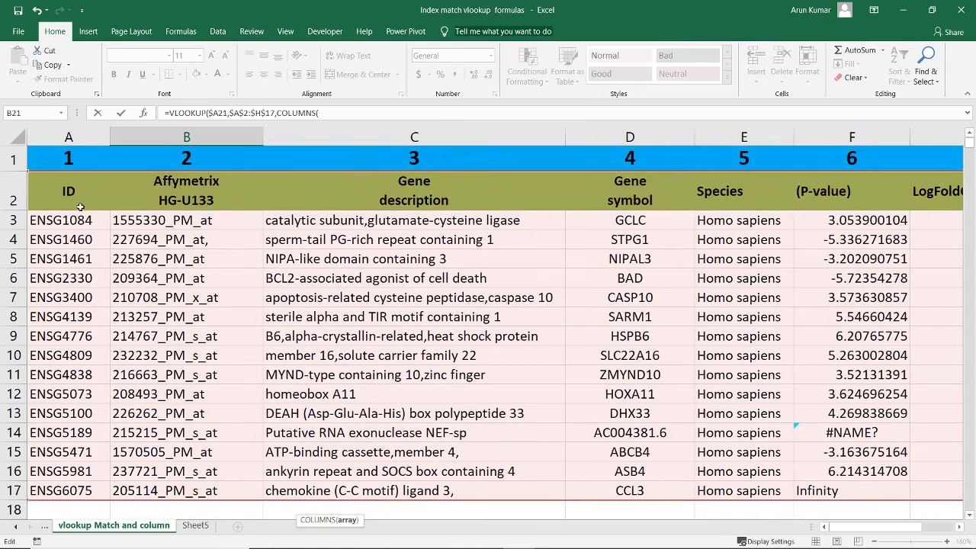
click(72, 195)
drag(134, 197, 148, 199)
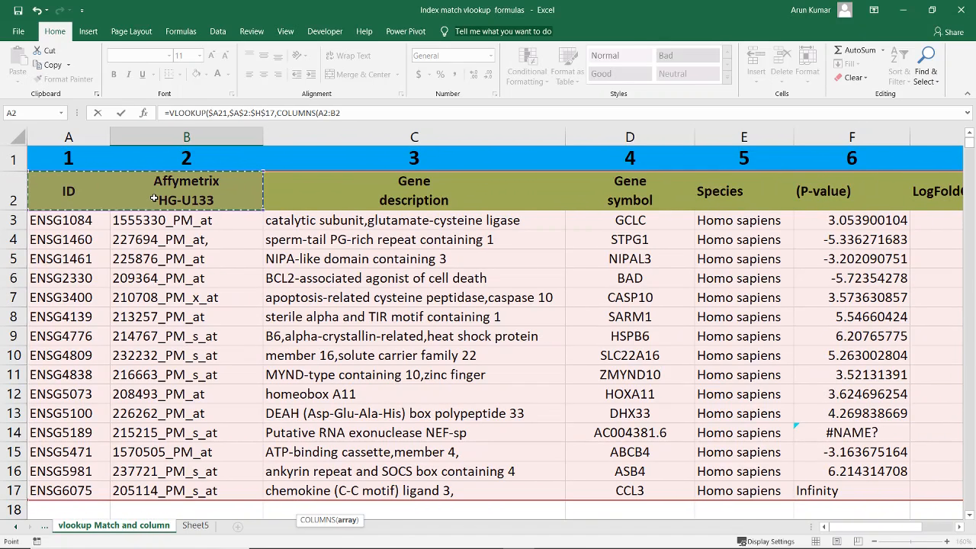
click(323, 113)
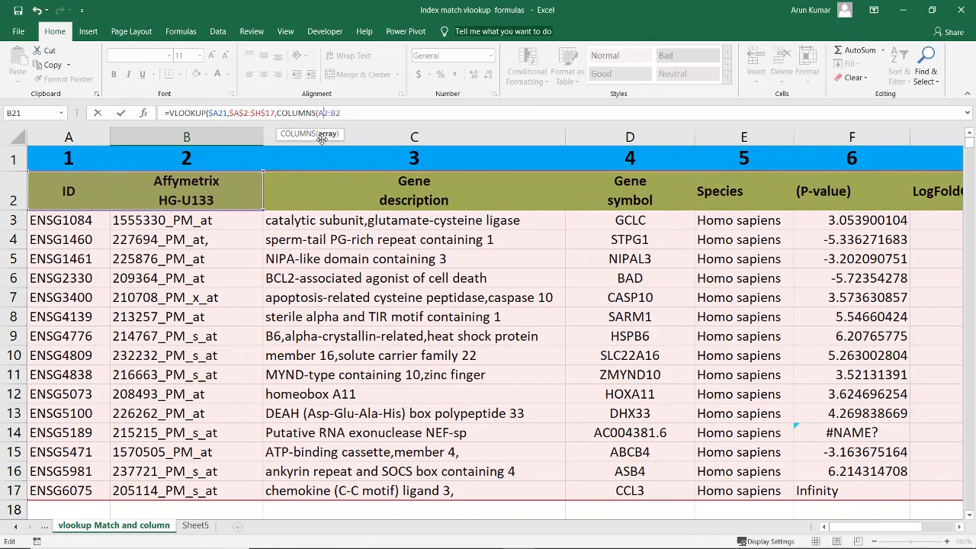
key(F4)
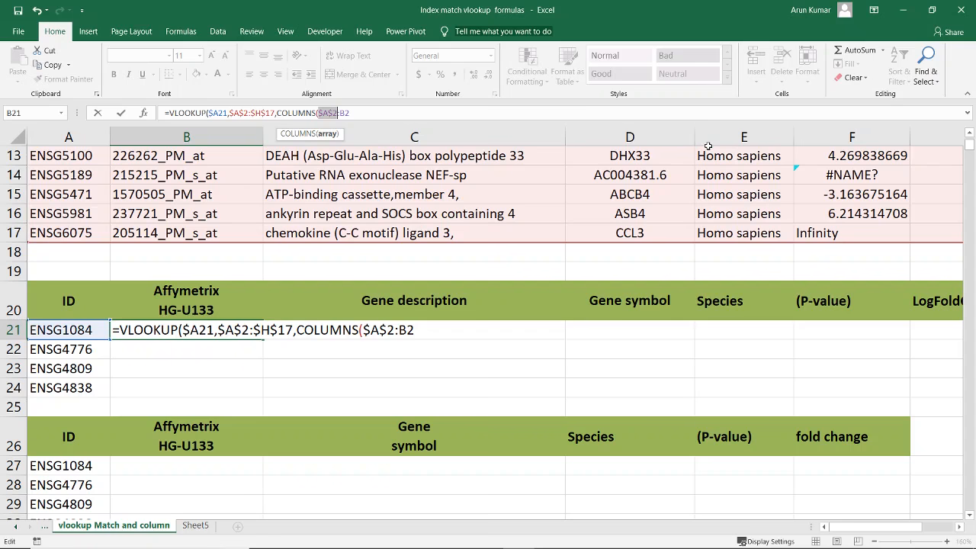
click(359, 114)
text())
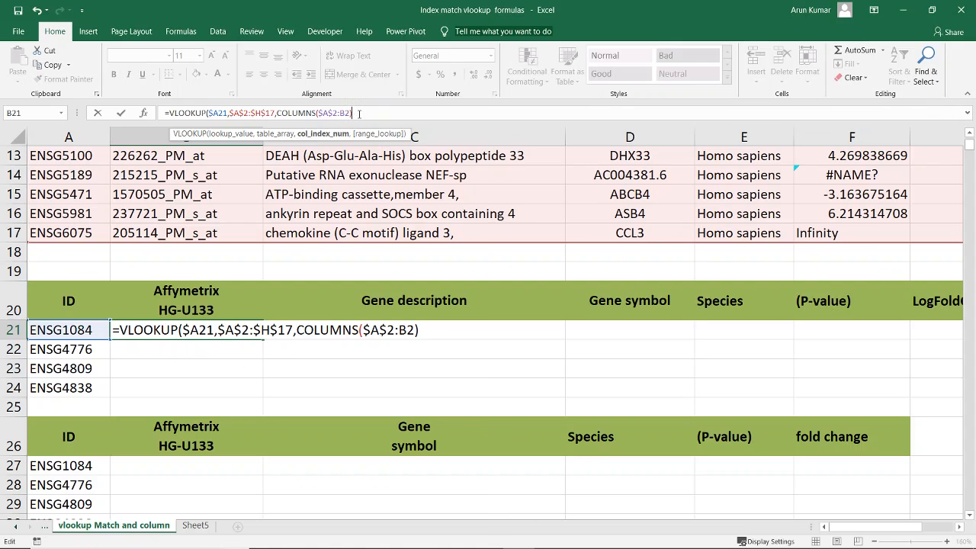
Finish the VLOOKUP formula in B21 with 0 as the range lookup for an exact match and enter it
text(,)
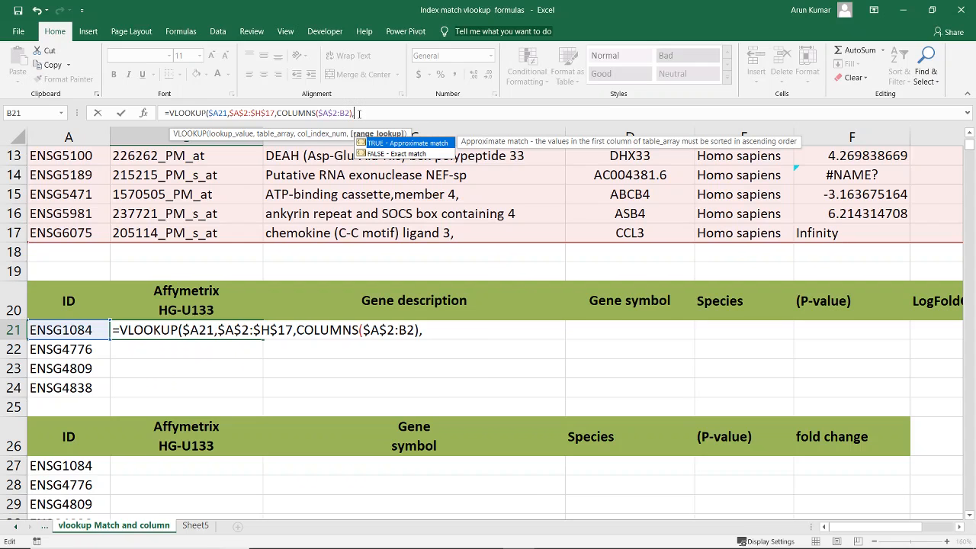
text(0))
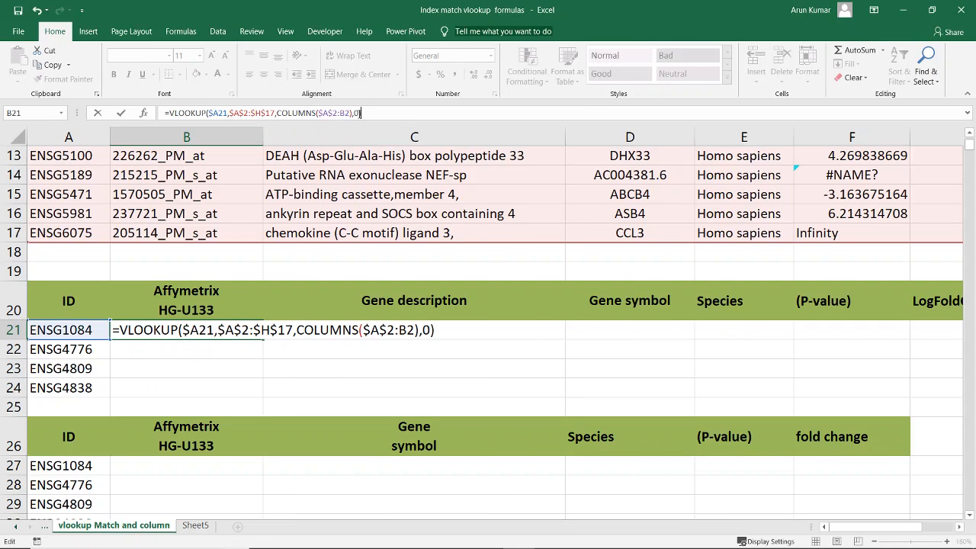
key(Return)
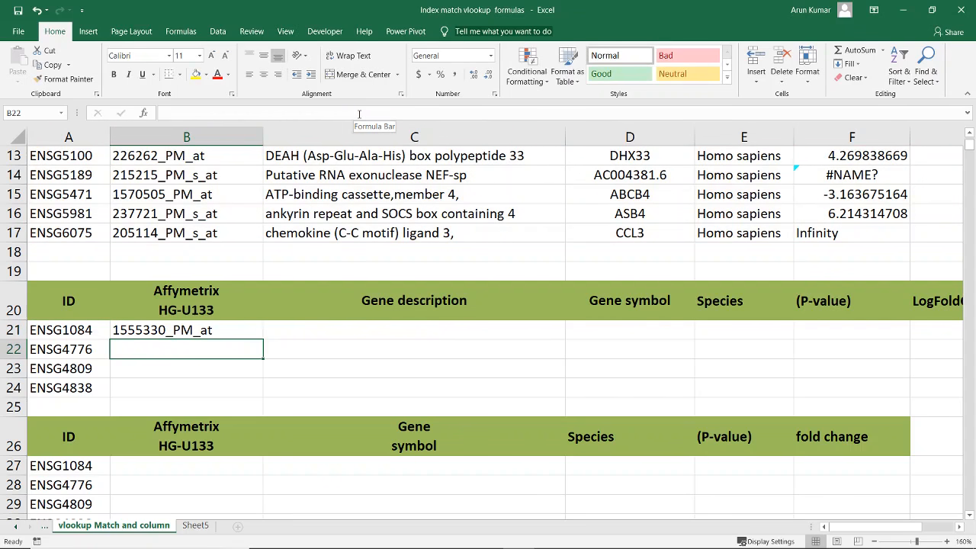
Fill the VLOOKUP formula from B21 across into the Gene description cell C21
click(250, 328)
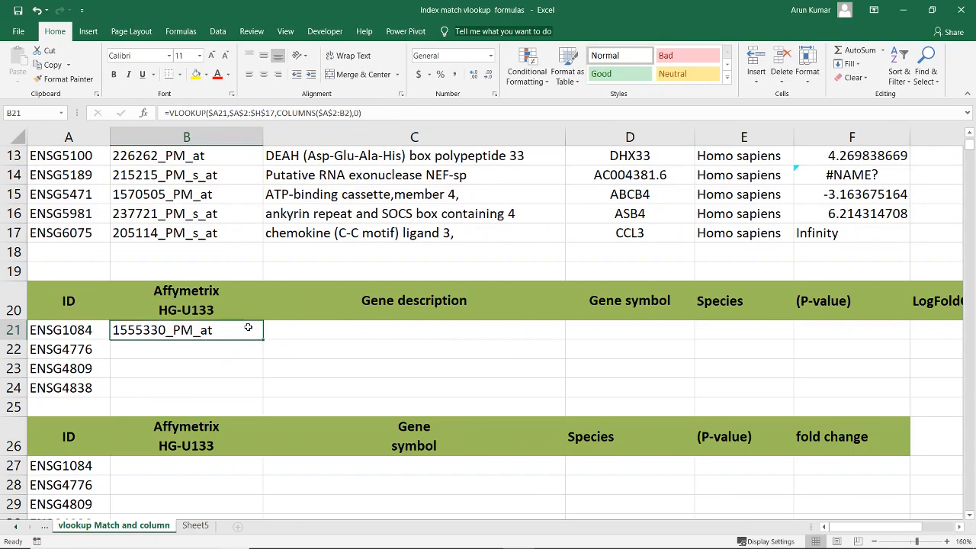
drag(262, 343, 495, 344)
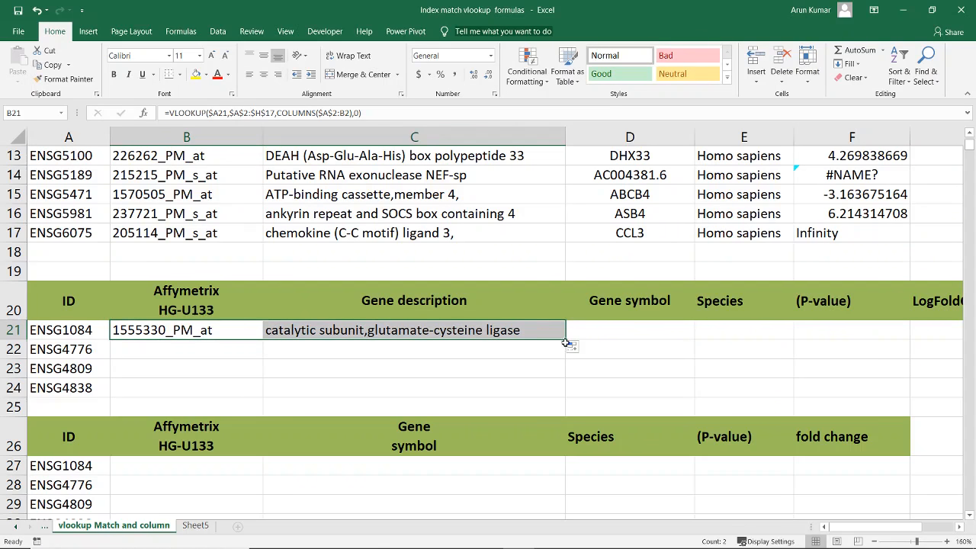
Fill the VLOOKUP formulas in B21:C21 across row 21 through the fold change cell H21
drag(567, 342, 630, 343)
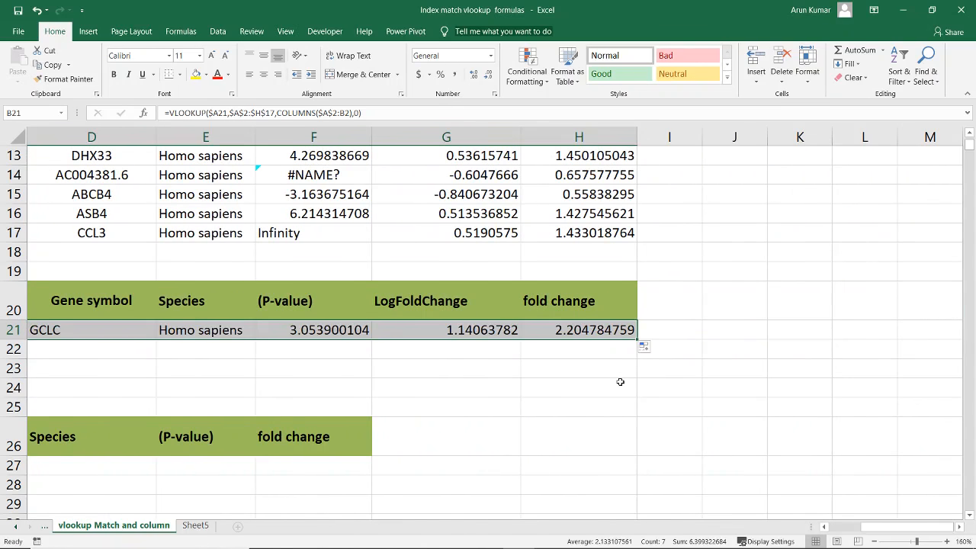
drag(859, 529, 835, 535)
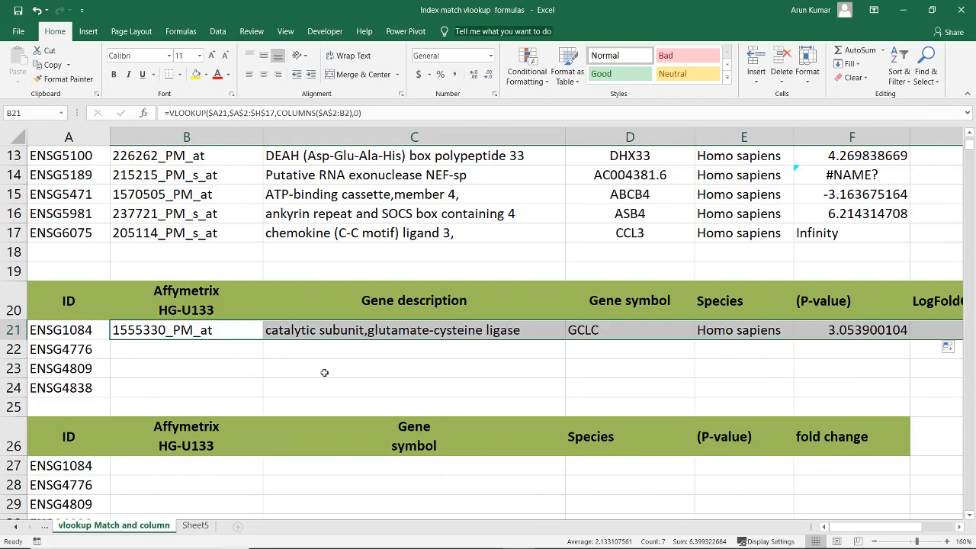
Compare the row 21 lookup results for ENSG1084, from gene symbol to fold change, with its record in the source table
click(79, 333)
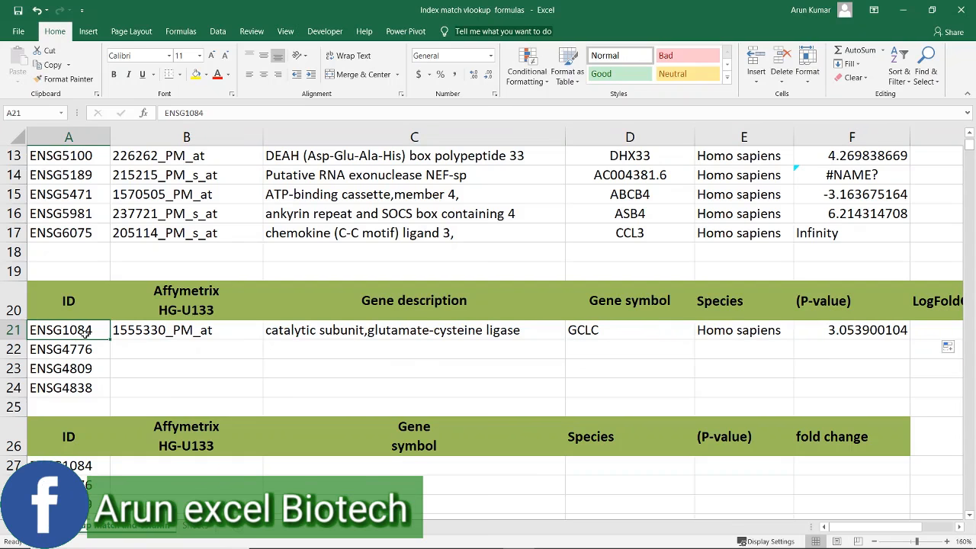
scroll(85, 330, up, 4)
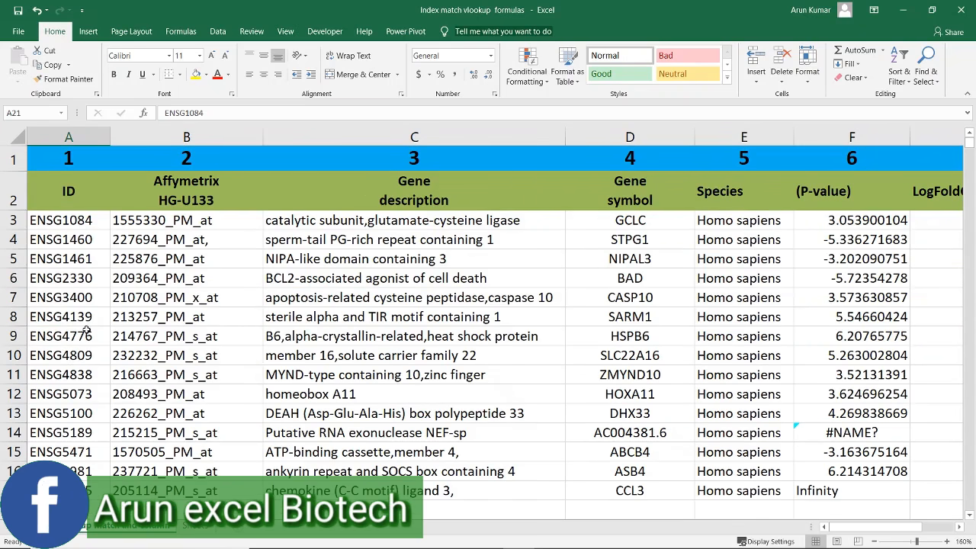
click(74, 219)
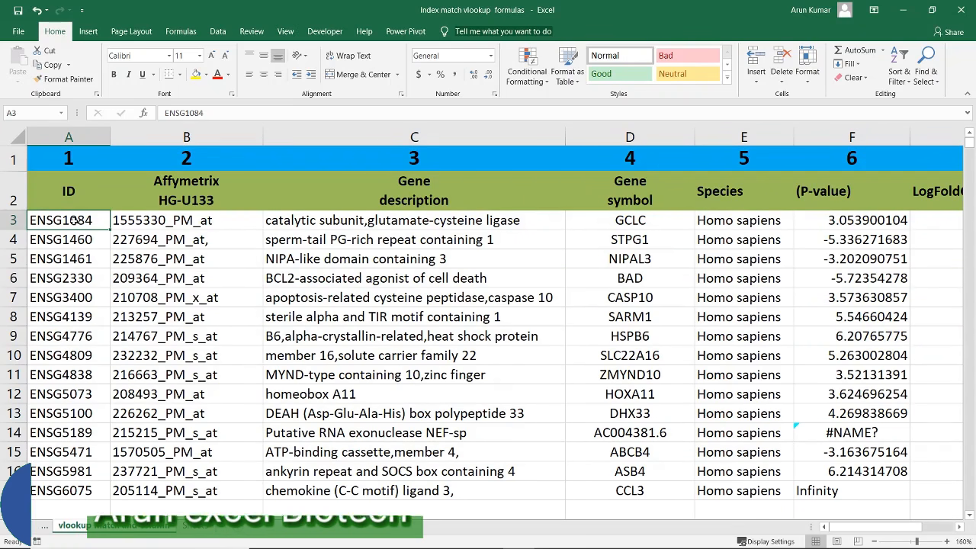
click(635, 218)
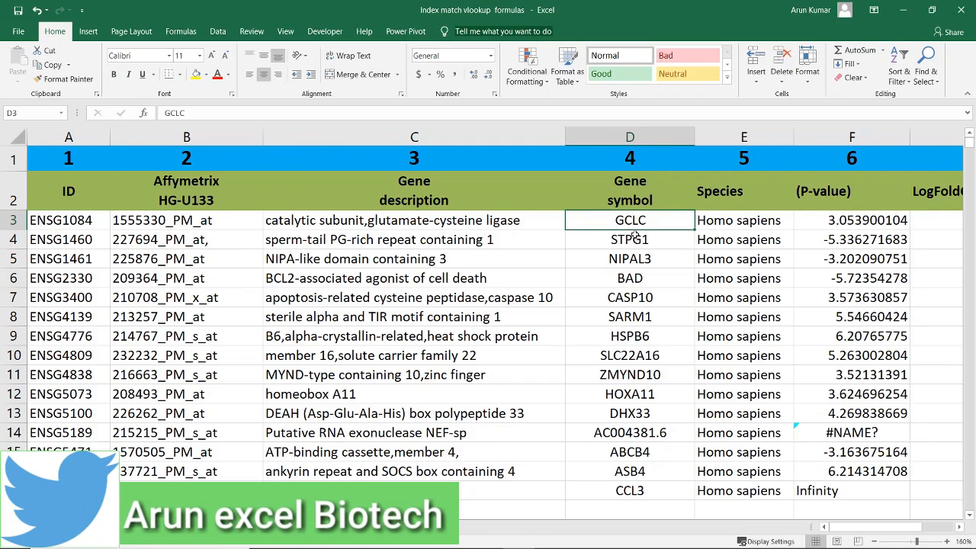
drag(875, 526, 907, 524)
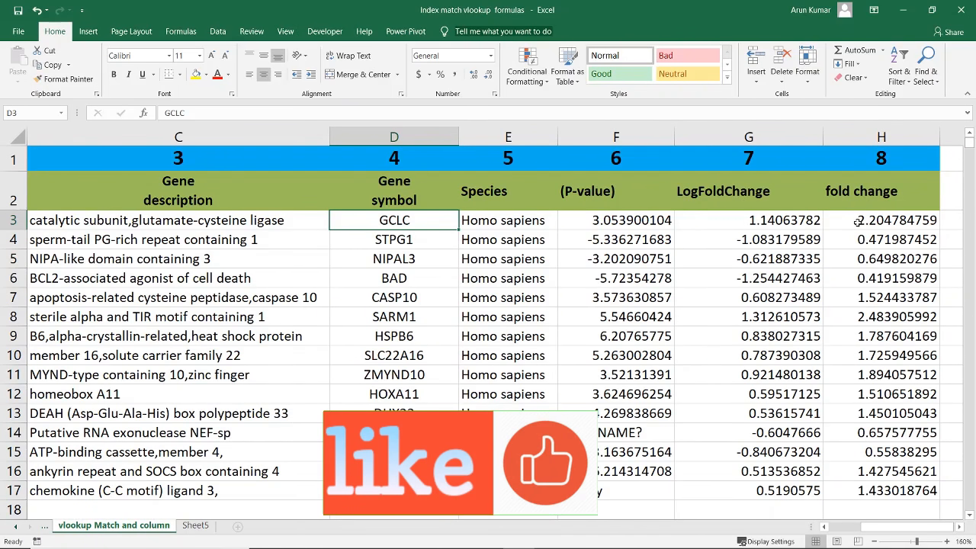
scroll(859, 225, down, 4)
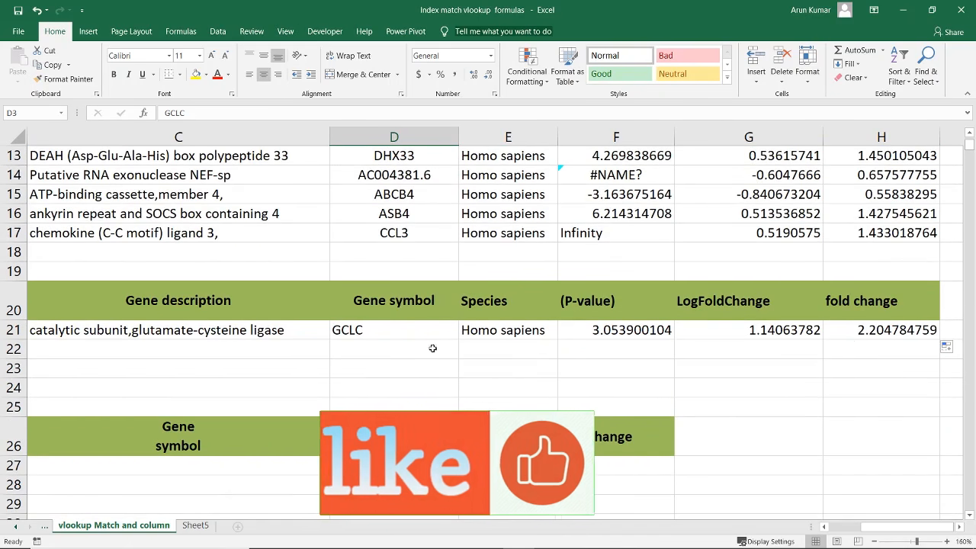
click(369, 329)
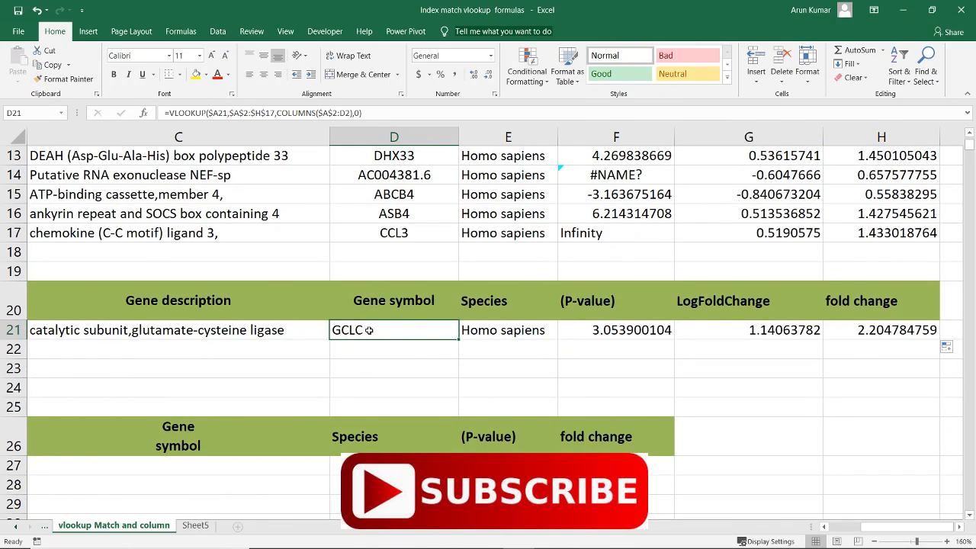
click(892, 332)
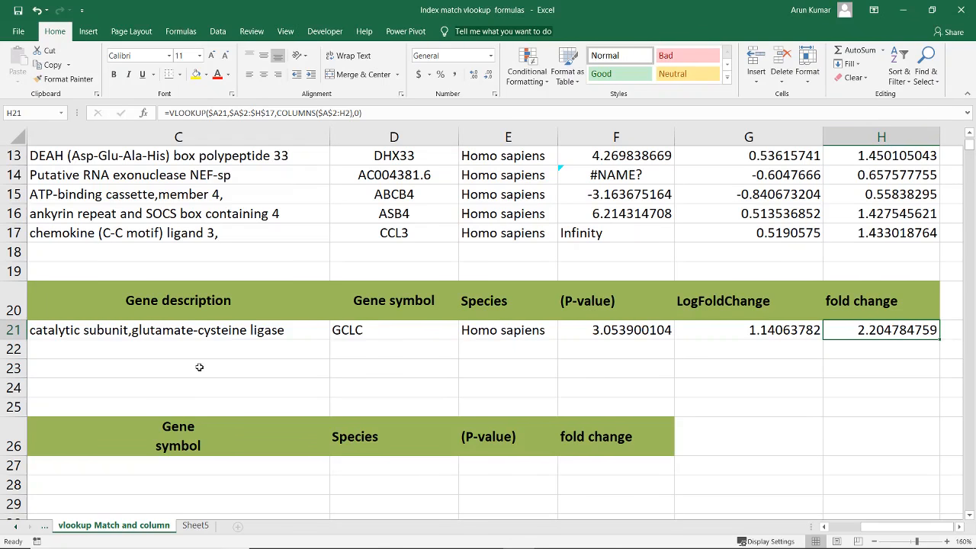
scroll(416, 407, down, 3)
scroll(542, 488, up, 6)
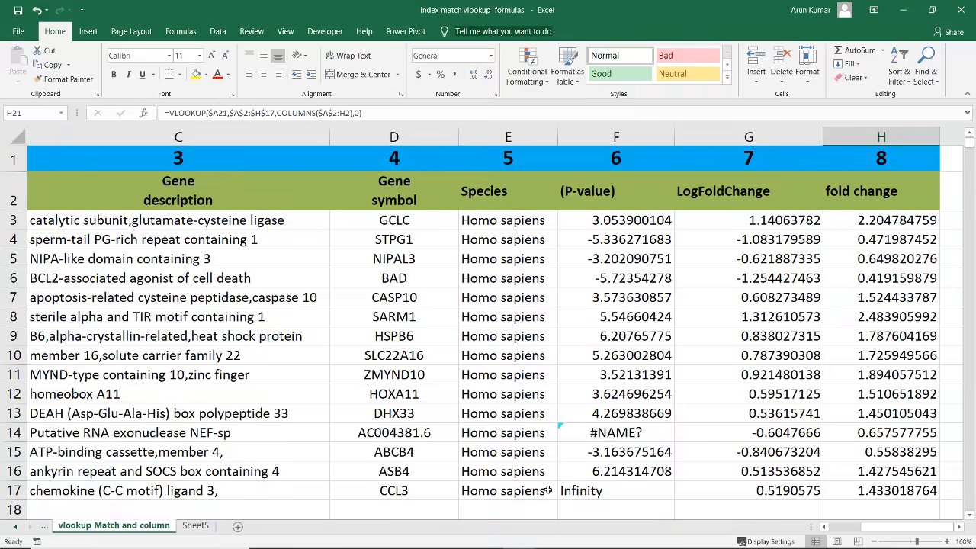
scroll(537, 453, down, 2)
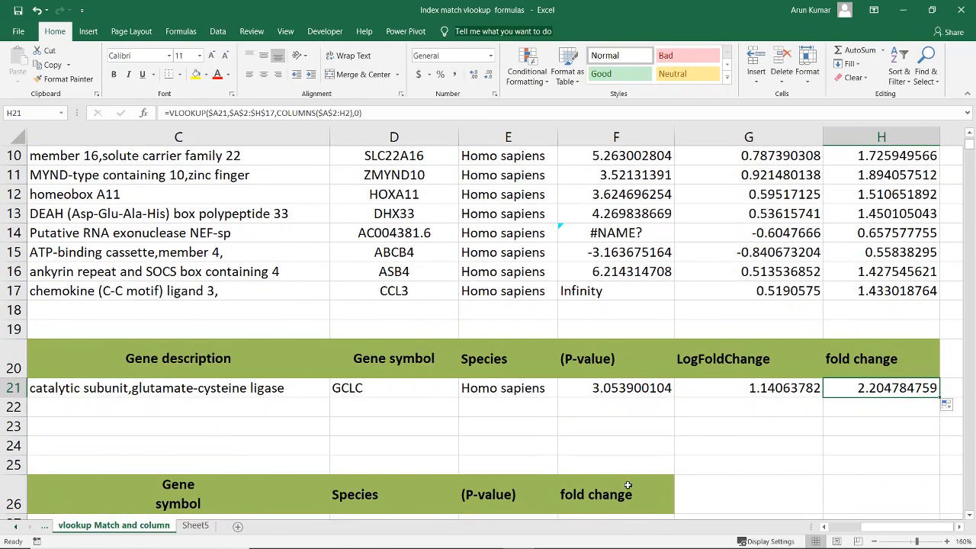
drag(893, 527, 853, 528)
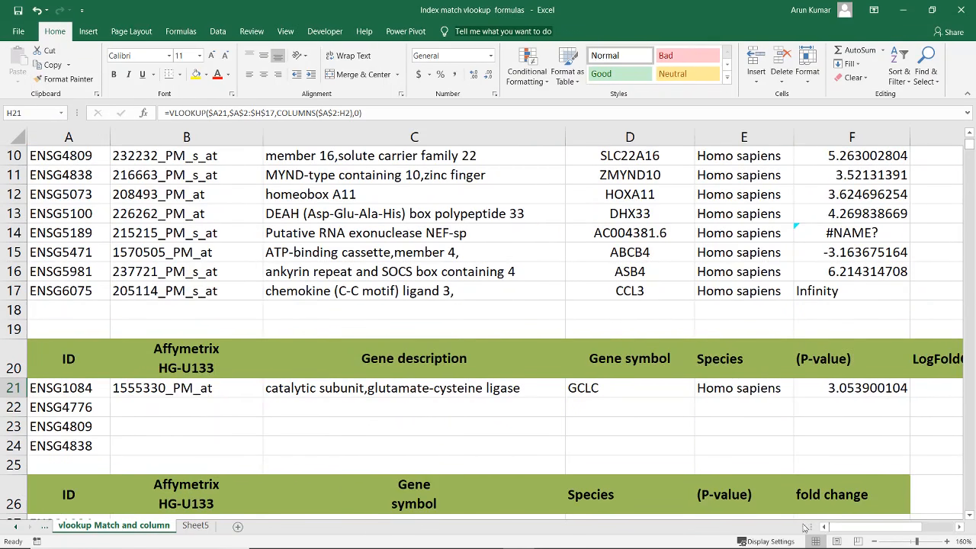
Fill the VLOOKUP formula from B21 down the Affymetrix column to B24 for the remaining IDs
drag(250, 389, 251, 445)
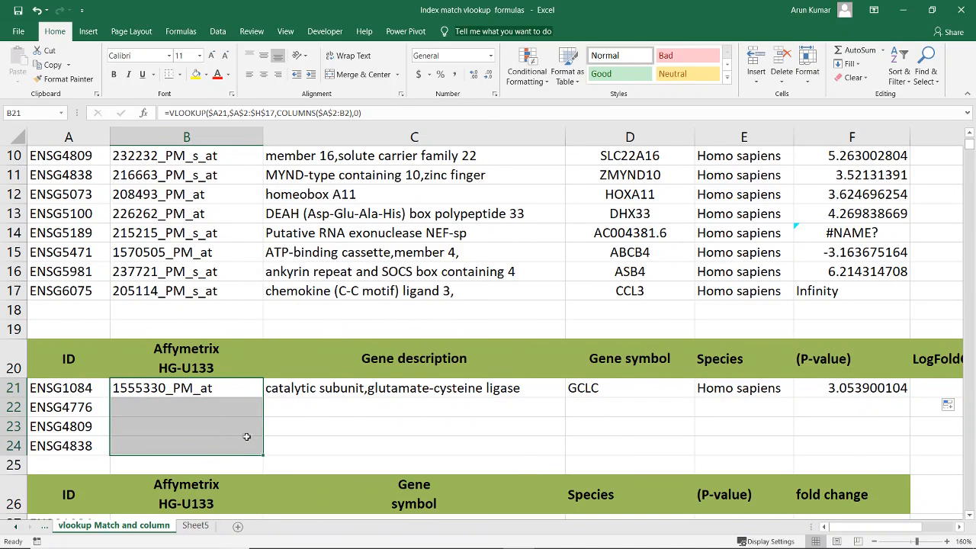
click(243, 389)
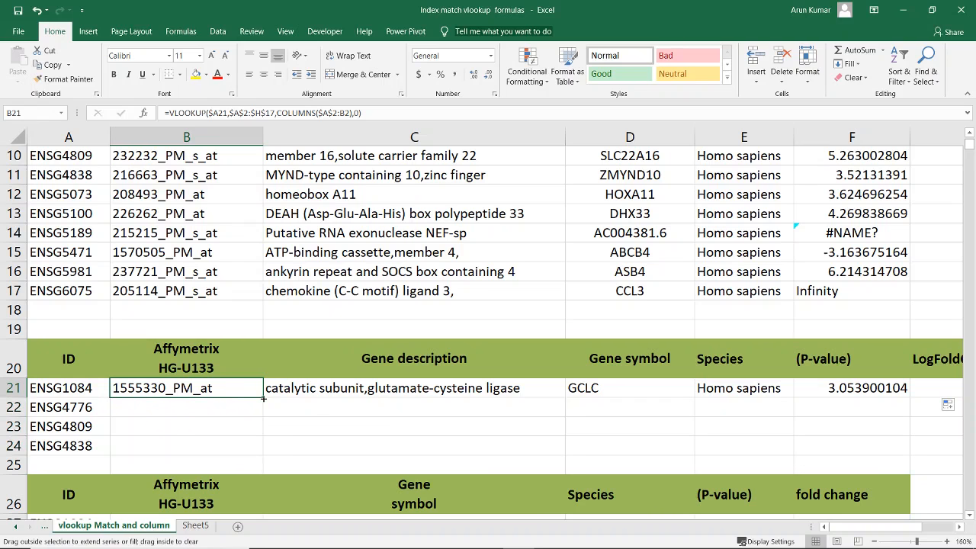
drag(263, 397, 263, 456)
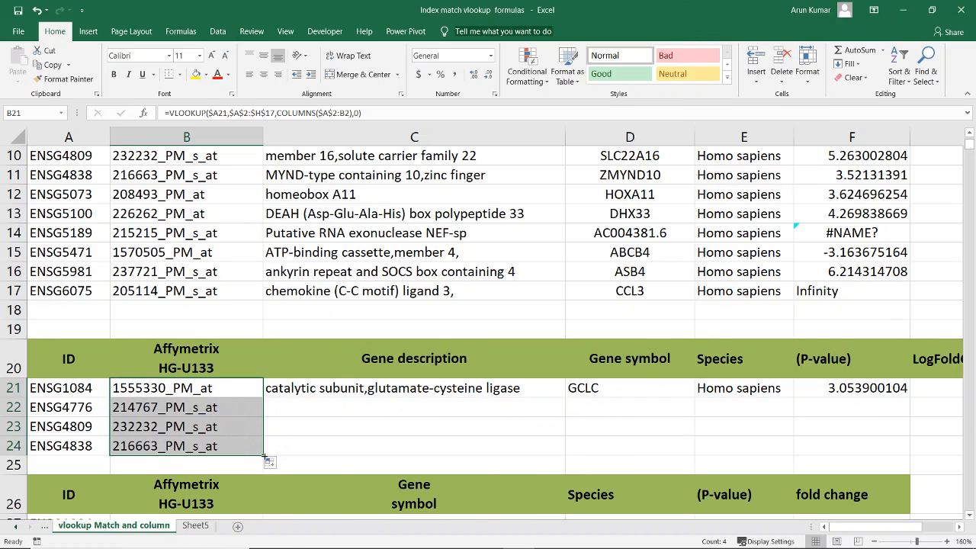
Fill the formulas in B21:B24 across through the fold change column, completing the range to H24
drag(263, 455, 500, 456)
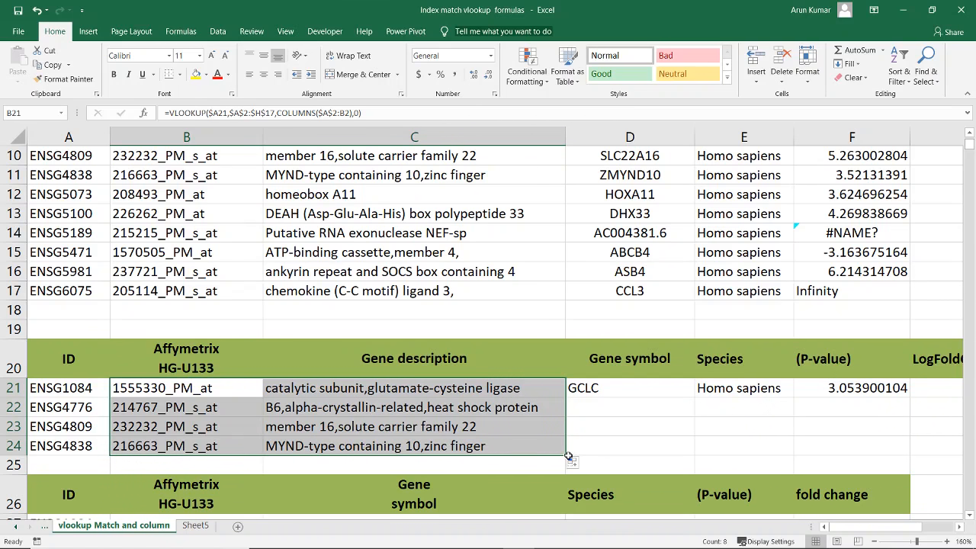
drag(568, 456, 664, 458)
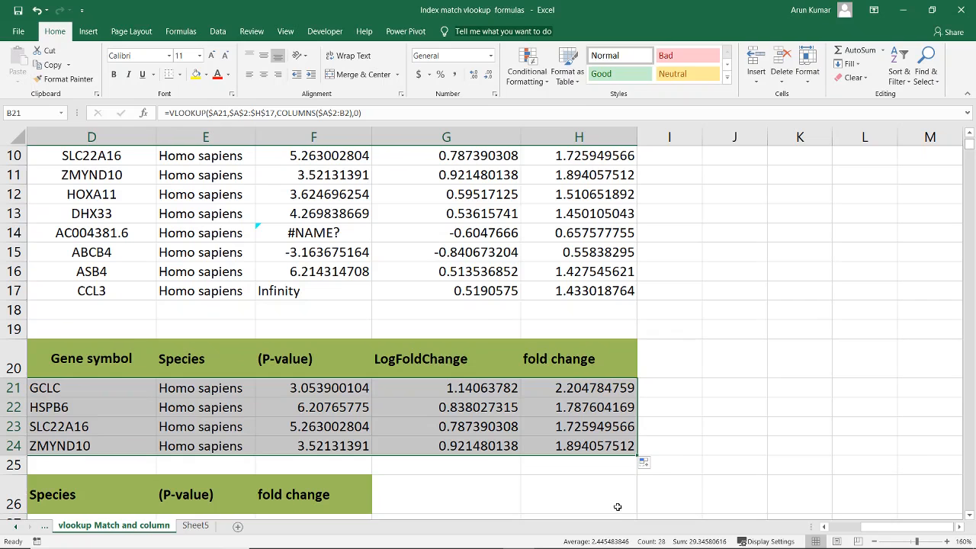
drag(871, 529, 709, 539)
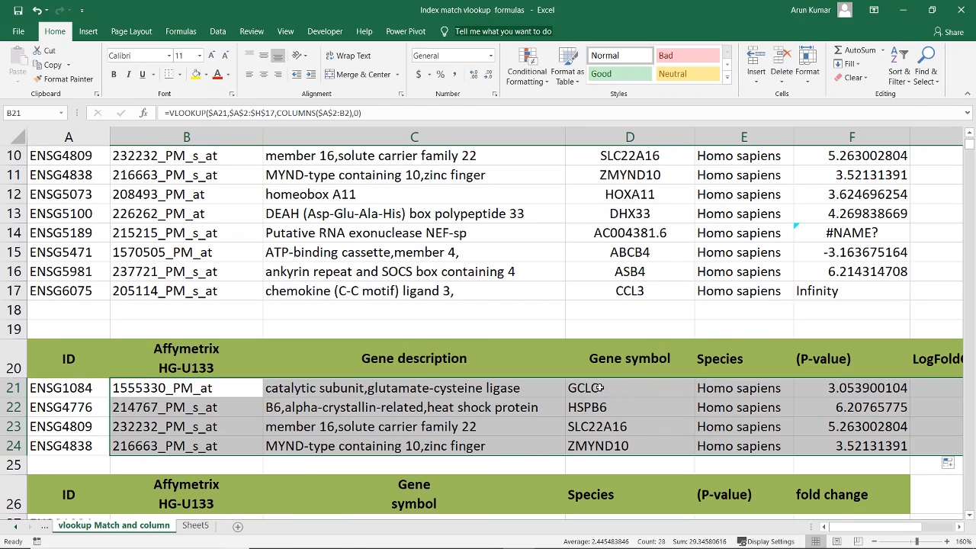
Check the row 22 lookup results for ENSG4776, including gene symbol and fold change, against its row in the source table
drag(600, 389, 619, 451)
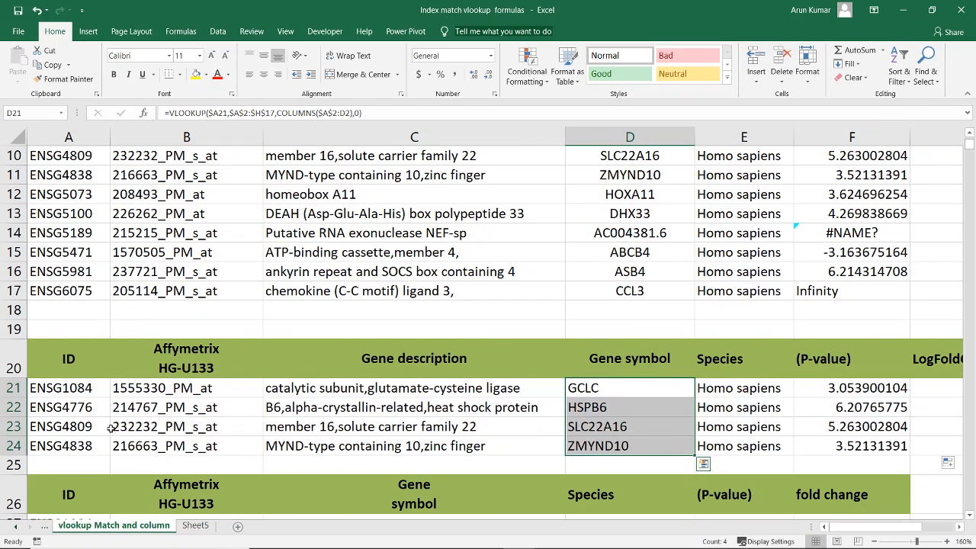
click(68, 410)
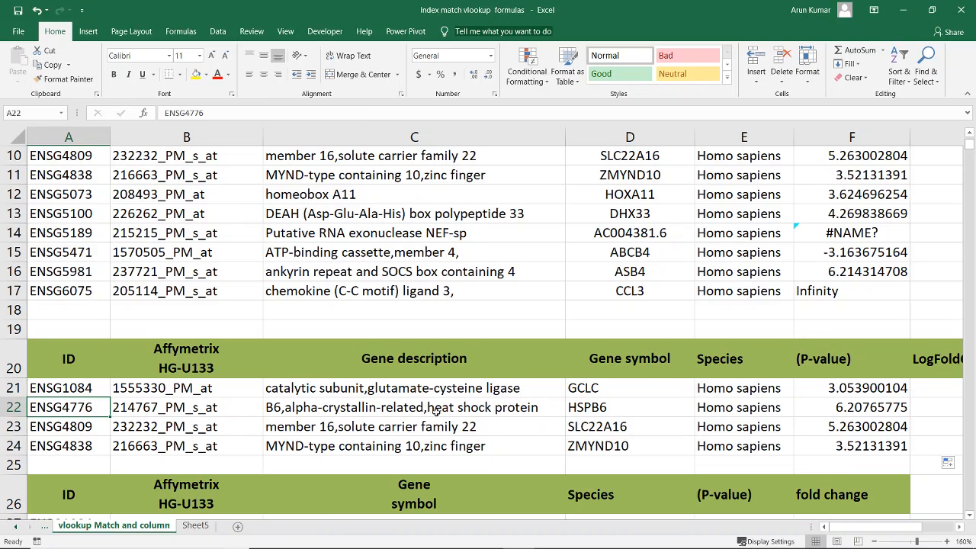
click(600, 410)
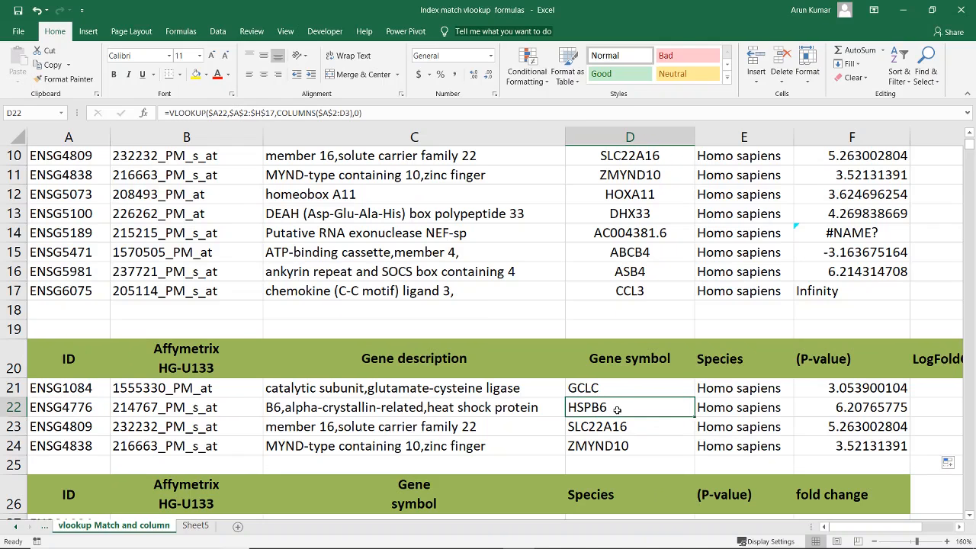
scroll(71, 282, up, 2)
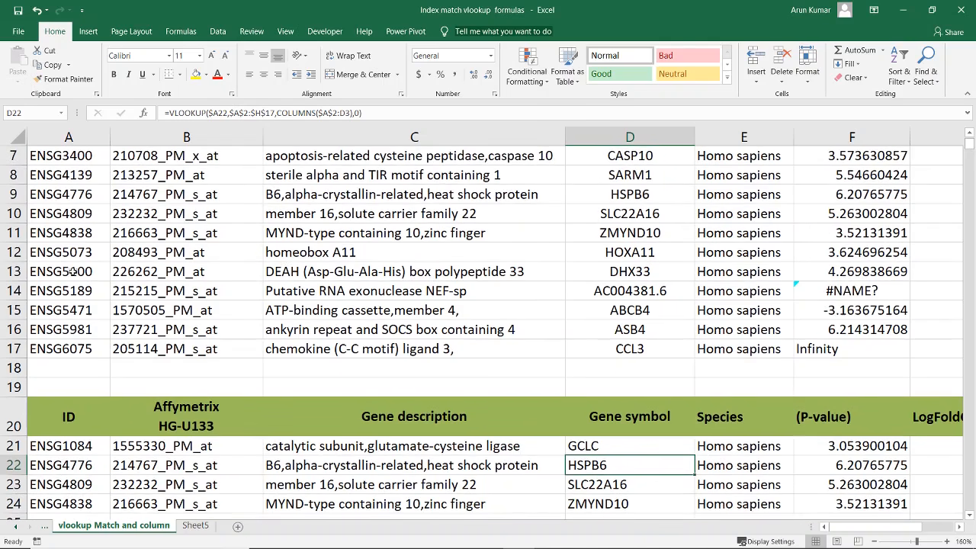
click(14, 251)
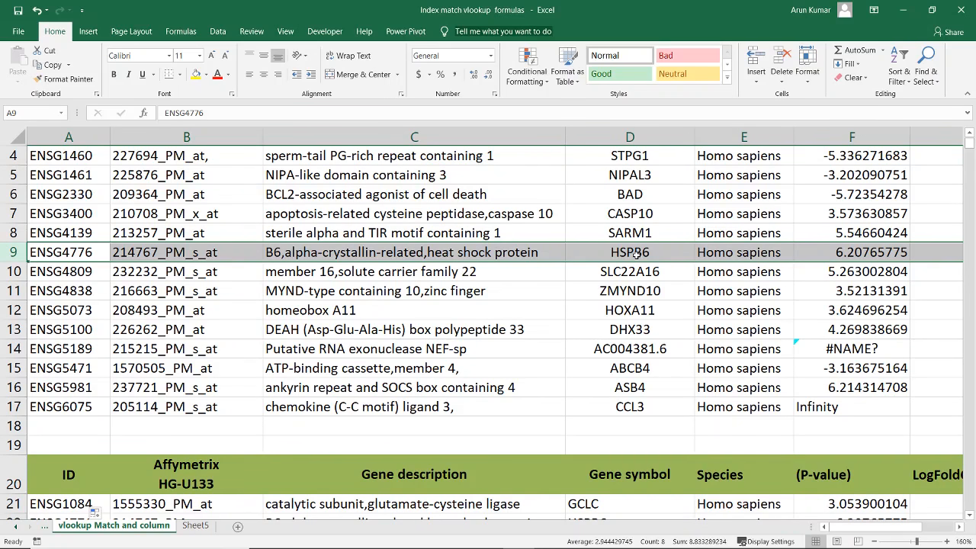
drag(883, 526, 898, 526)
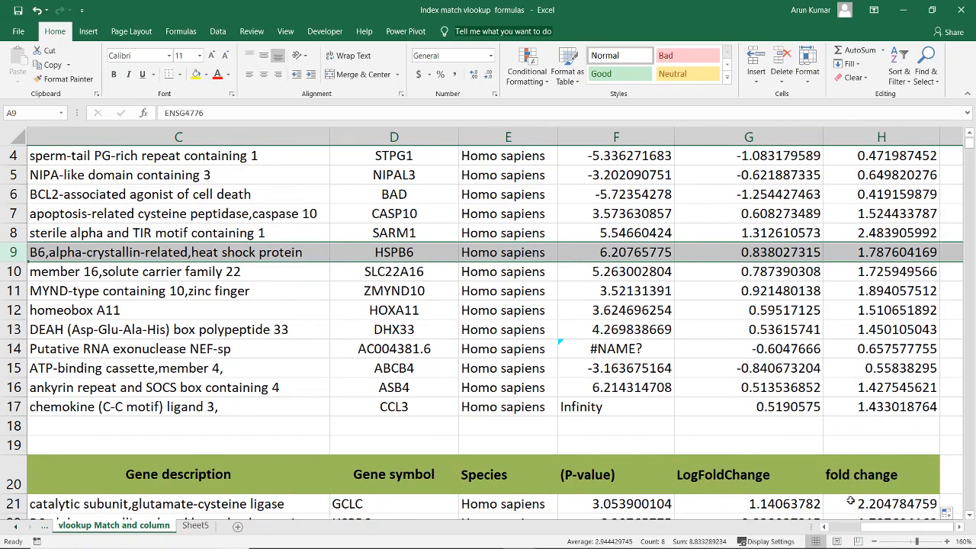
scroll(877, 492, down, 2)
click(862, 409)
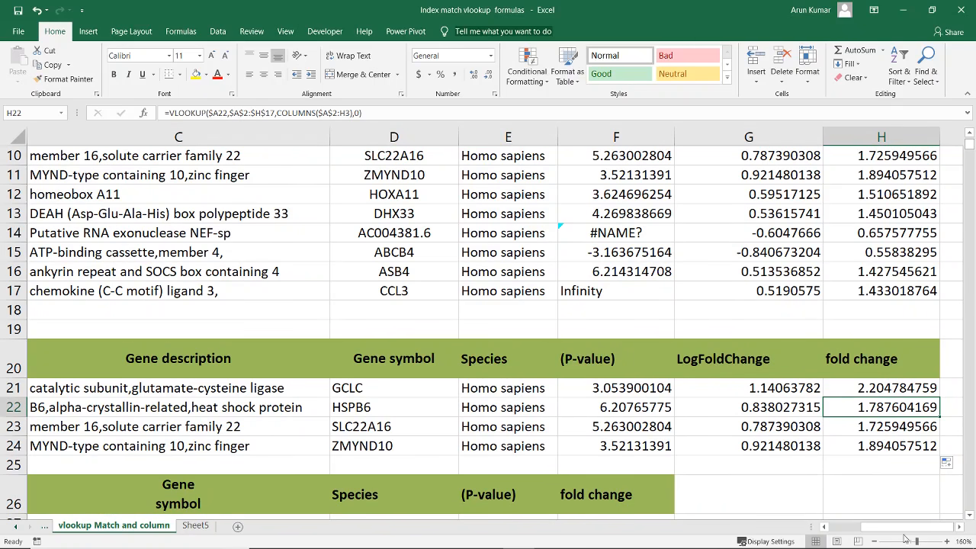
drag(858, 528, 842, 528)
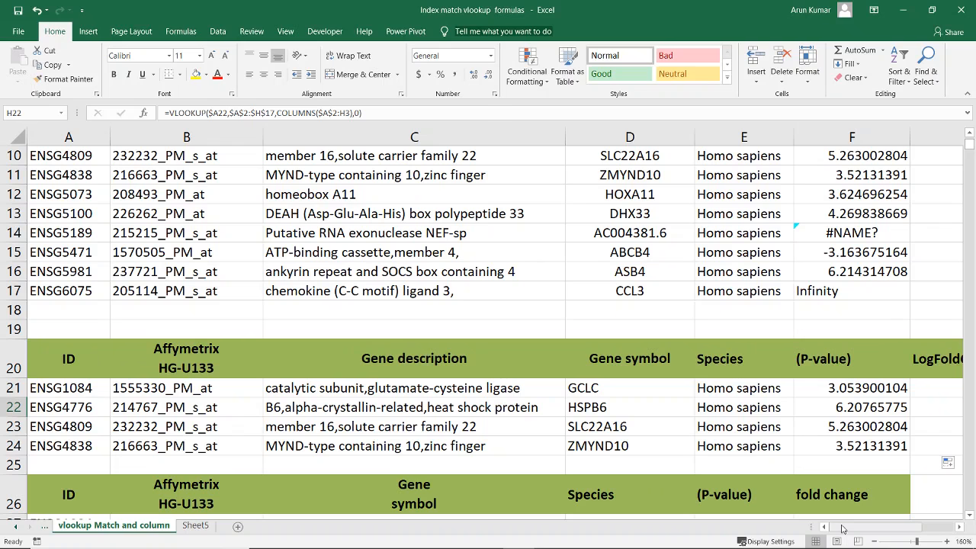
Compare the column headers and order of the empty table at row 26 with the filled table at row 20, ending on B27
scroll(590, 396, down, 1)
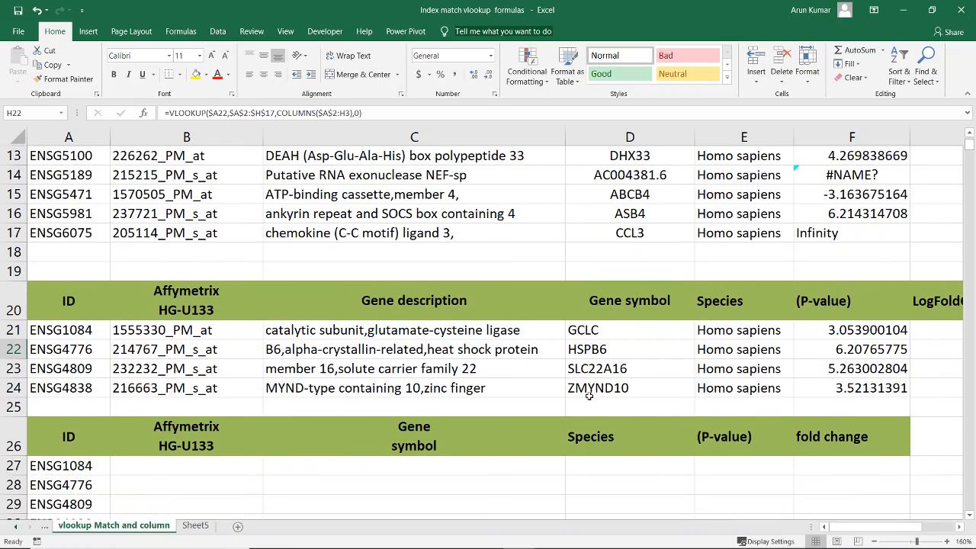
scroll(589, 397, down, 1)
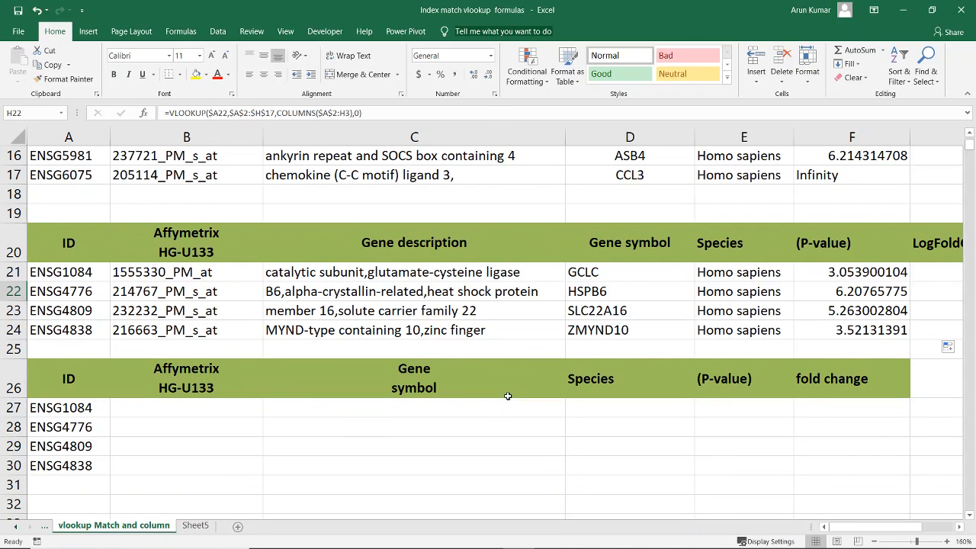
click(148, 379)
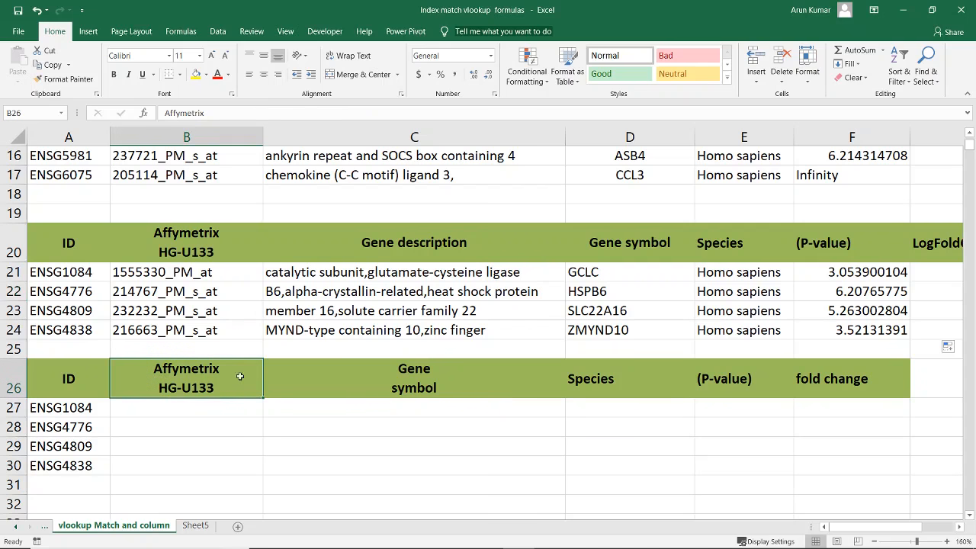
drag(239, 376, 825, 375)
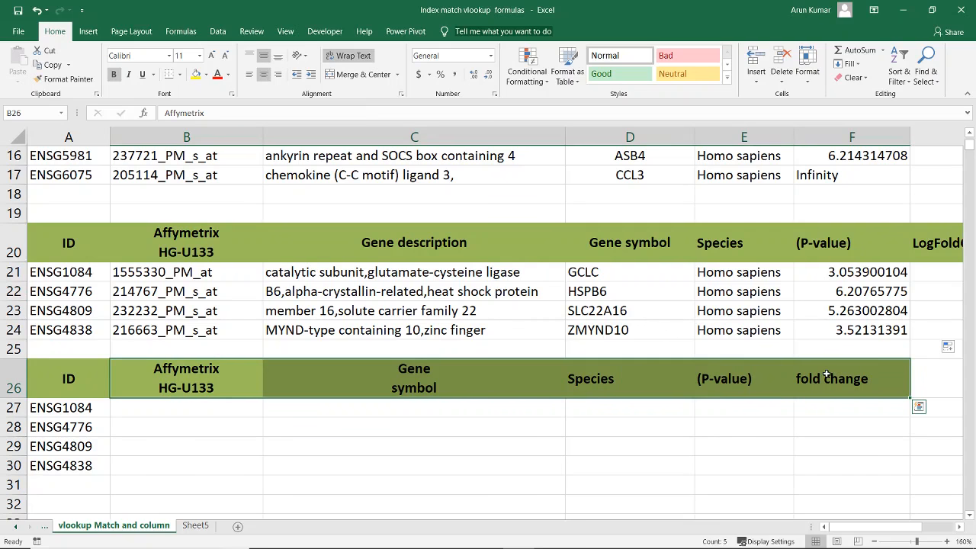
drag(73, 411, 834, 452)
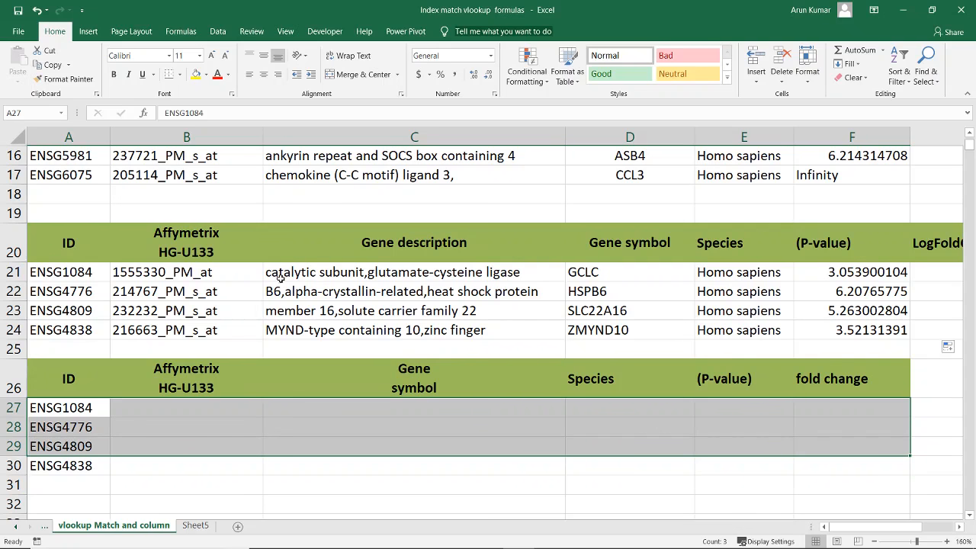
drag(186, 242, 196, 475)
mouse_move(414, 243)
mouse_down()
mouse_move(405, 430)
mouse_move(408, 416)
mouse_move(396, 426)
mouse_move(399, 253)
mouse_up()
click(414, 383)
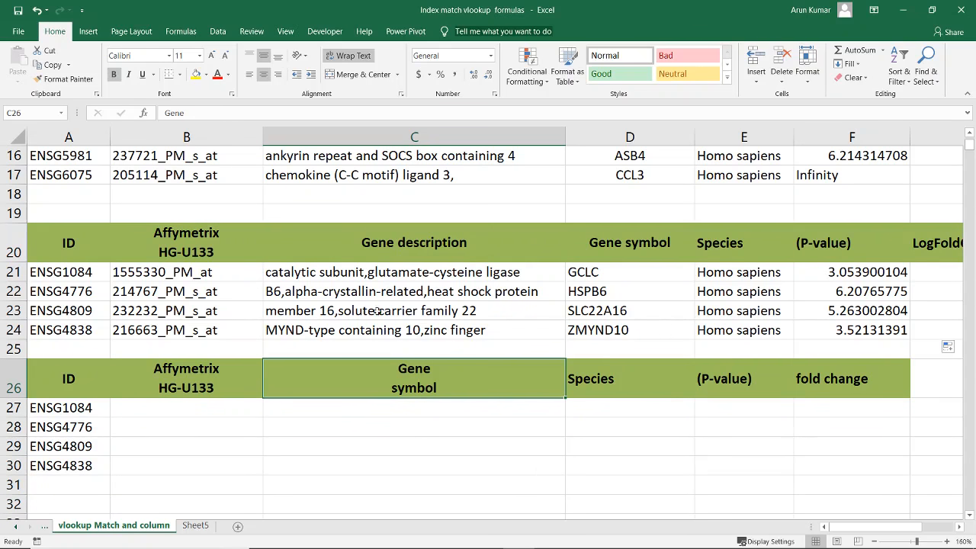
drag(630, 243, 630, 349)
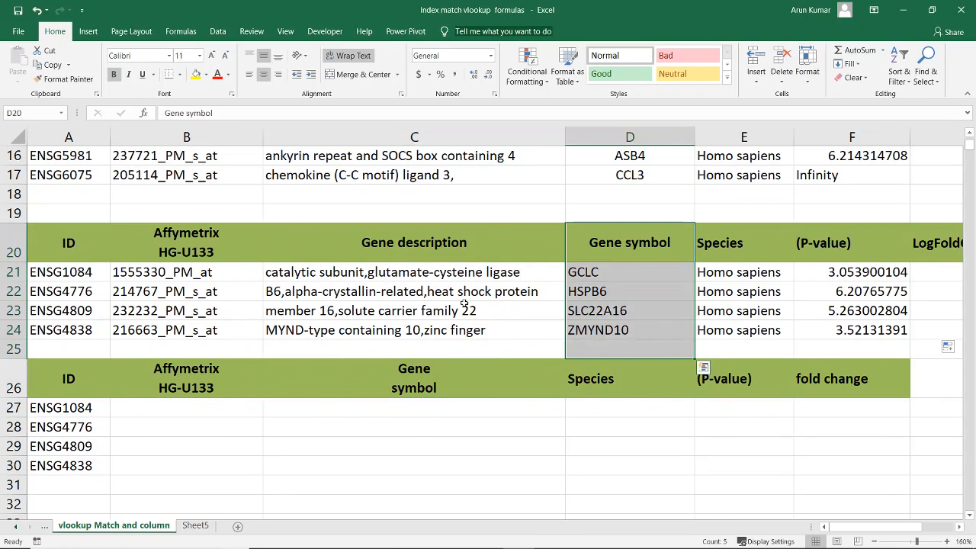
click(170, 412)
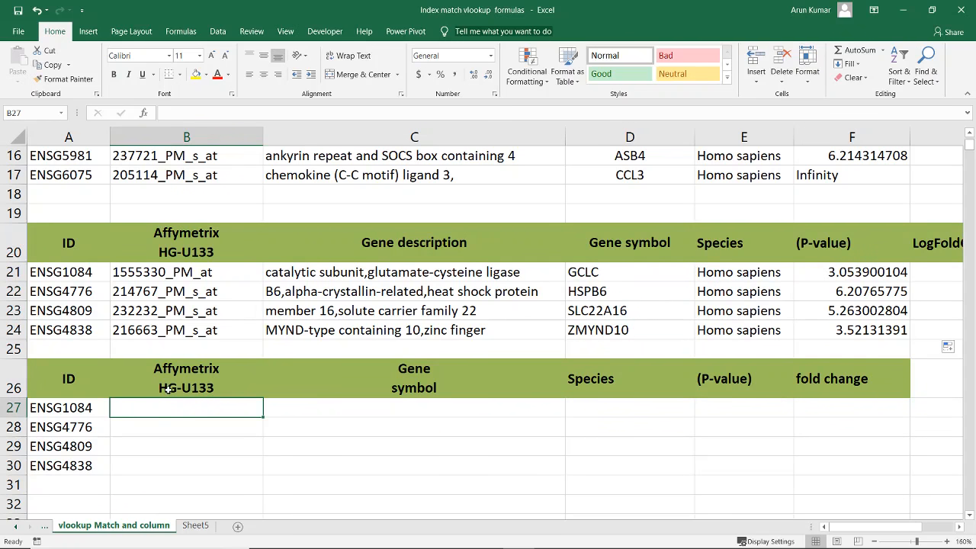
Compare the Affymetrix, gene symbol and gene description columns of the row 20 table with the row 26 table's column order
drag(170, 229, 177, 329)
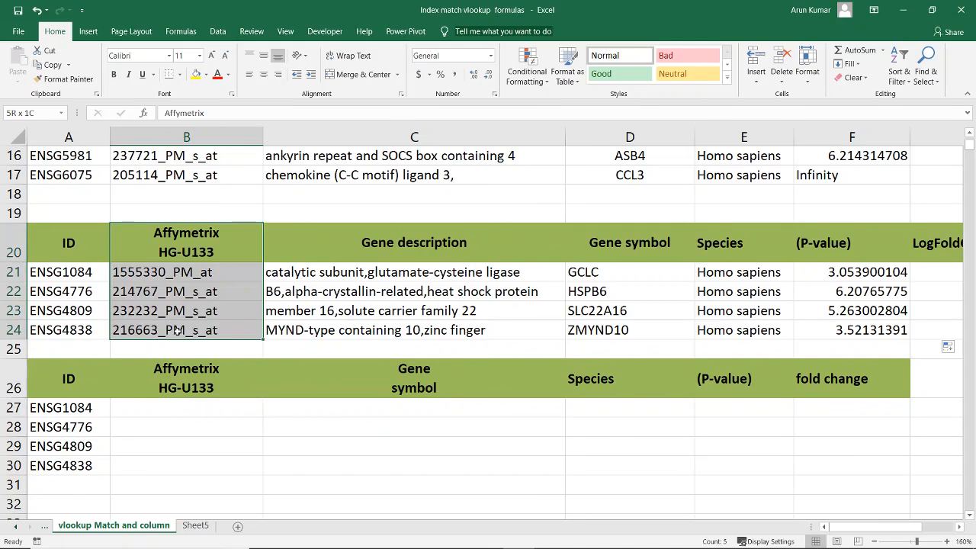
drag(607, 224, 632, 331)
drag(412, 235, 401, 335)
Try a VLOOKUP formula in B27, using the ID in A27 as the column-locked lookup value $A27
click(224, 411)
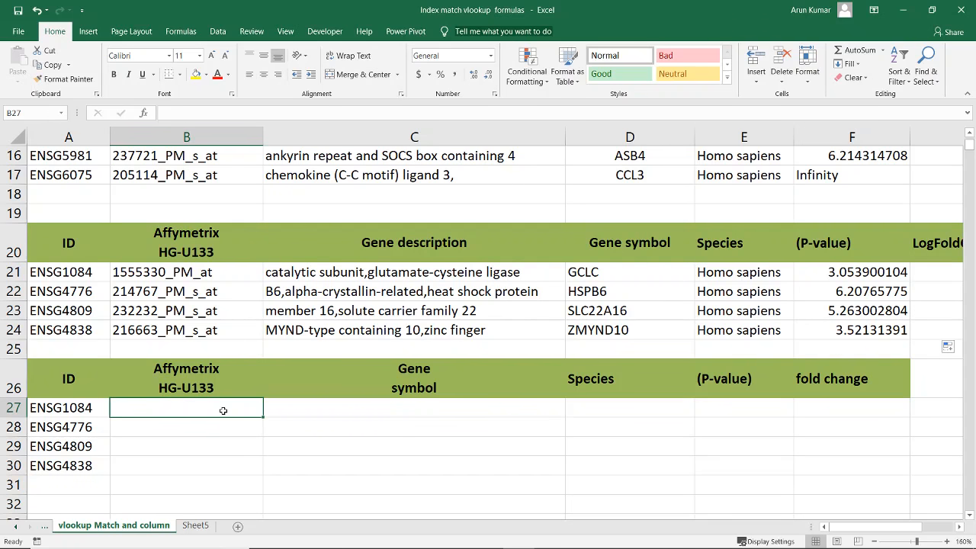
text(=v)
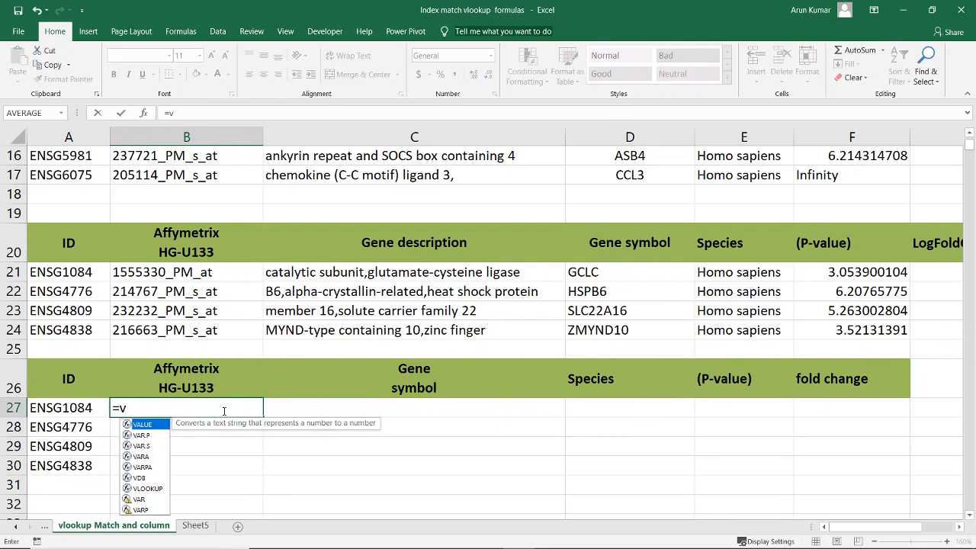
text(l)
key(Tab)
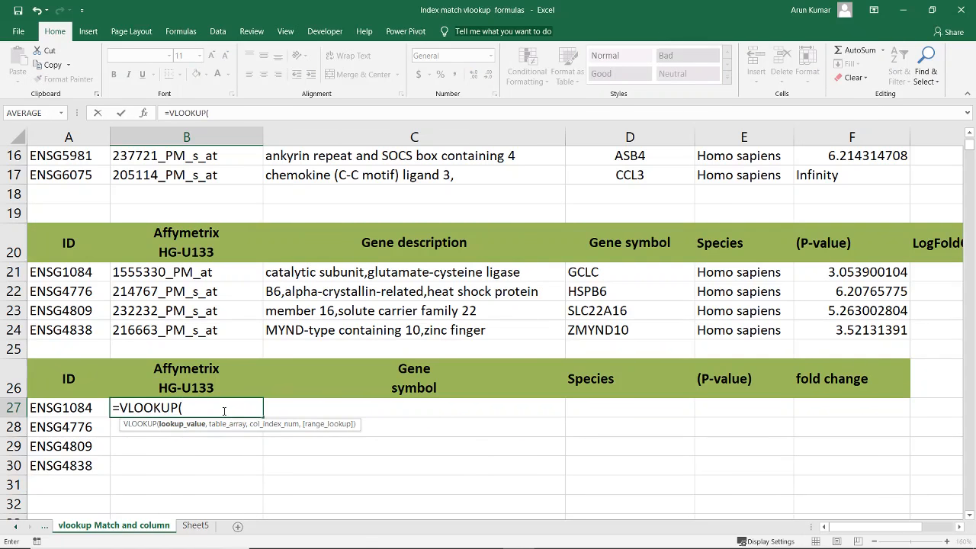
click(89, 404)
key(F4)
key(F4)
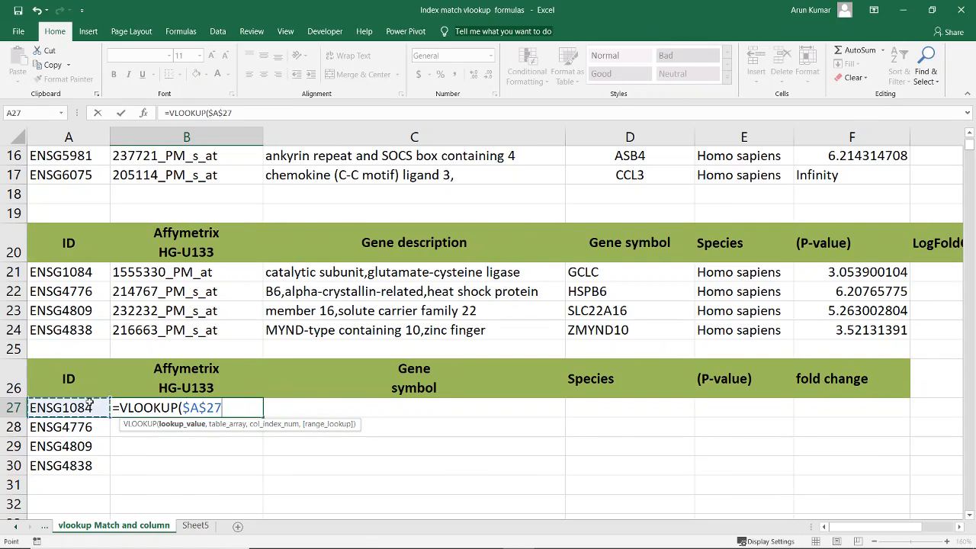
key(F4)
text(,)
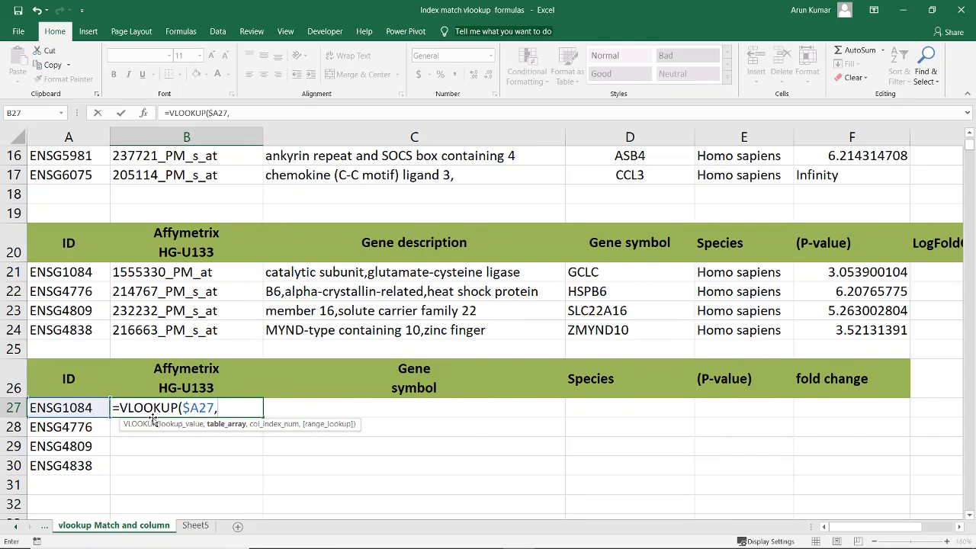
Set the formula's table array to the whole source table with absolute references, $A$2:$H$17
scroll(89, 404, up, 5)
click(78, 202)
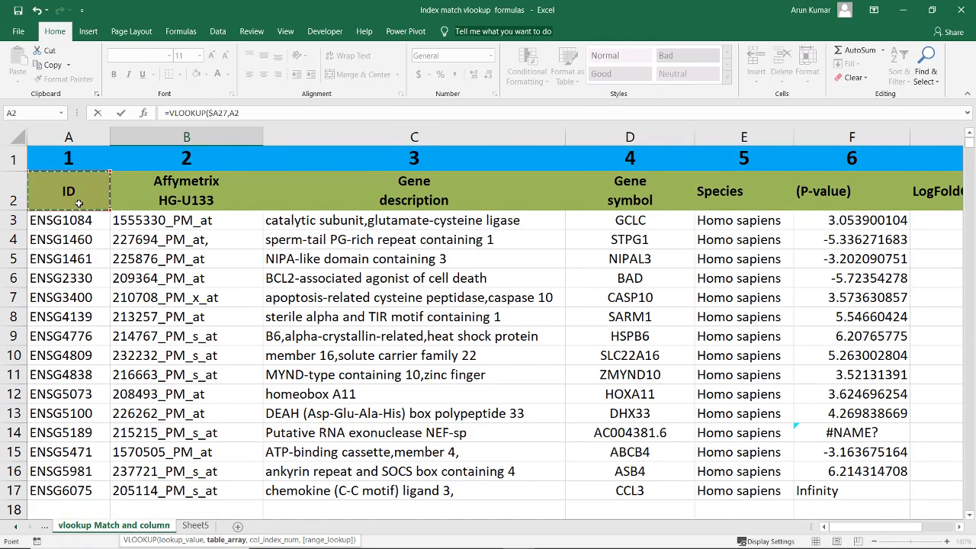
key(shift+Right)
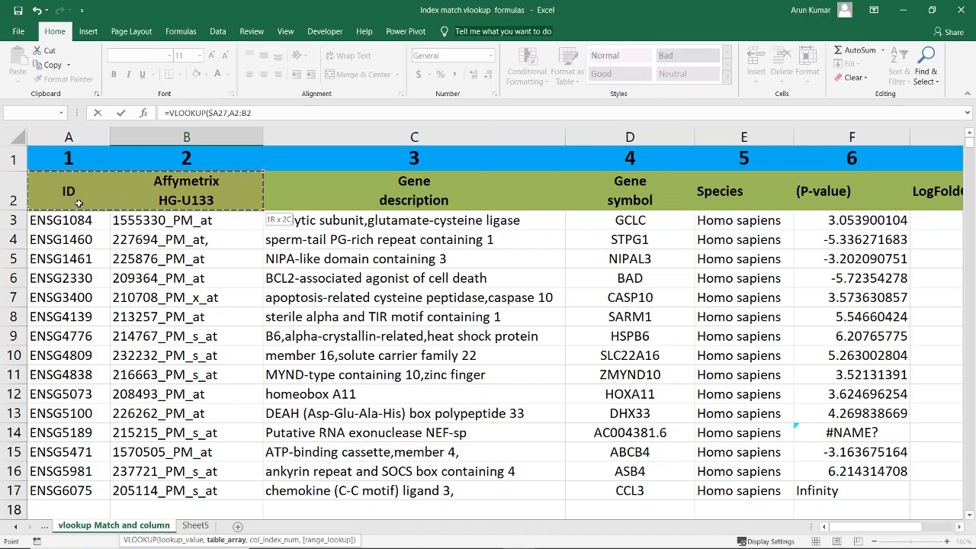
key(shift+Right)
key(ctrl+shift+Right)
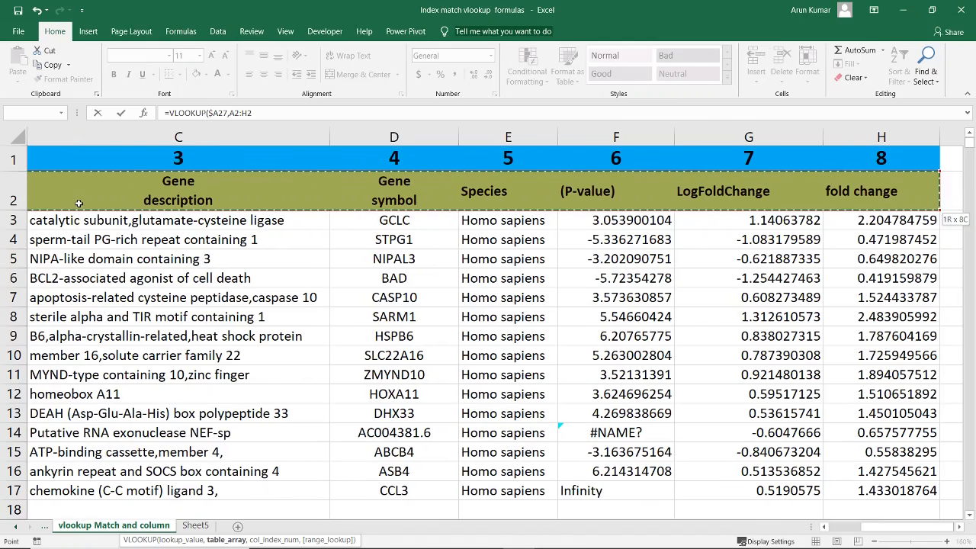
key(ctrl+shift+Down)
key(F4)
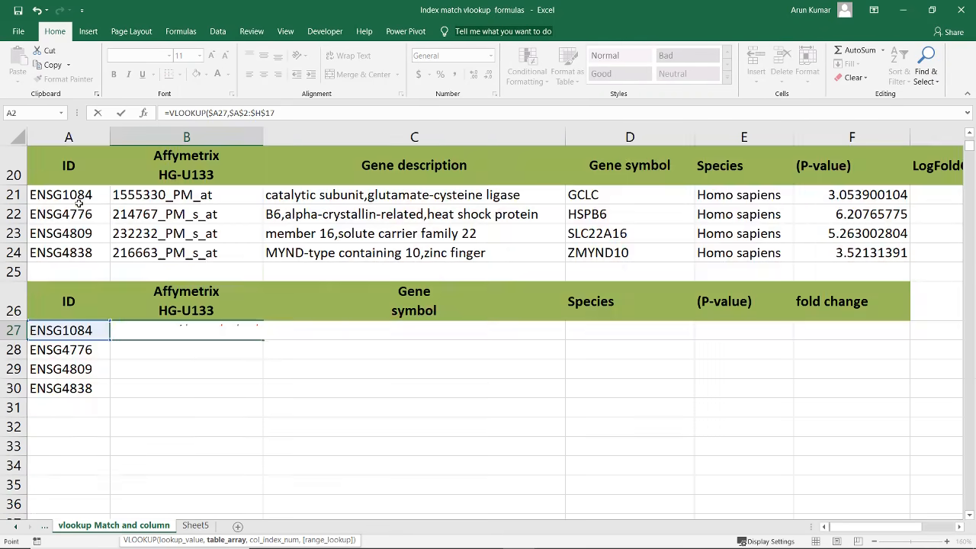
text(,)
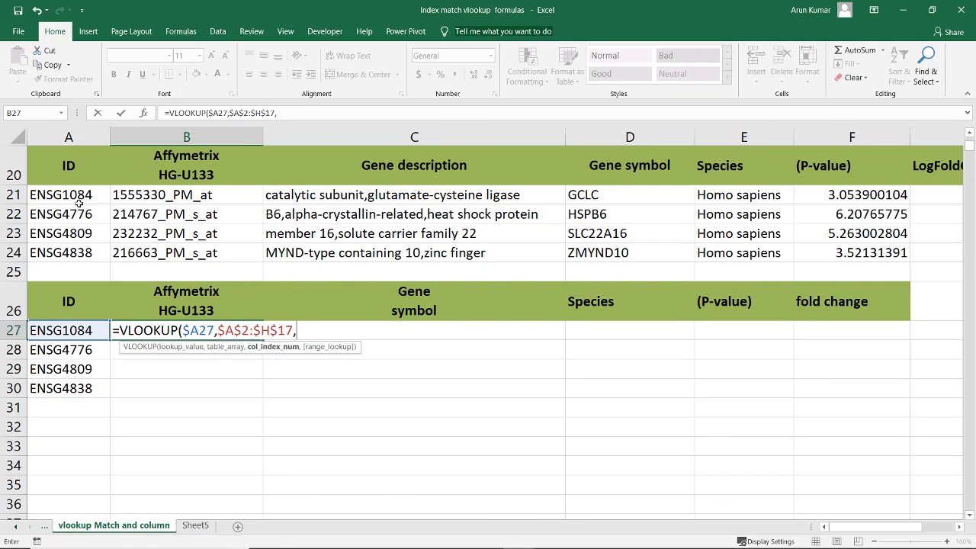
Enter COLUMNS($A$2:B2) as the column index, keeping only the start of the range absolute
text(colum)
key(Tab)
key(BackSpace)
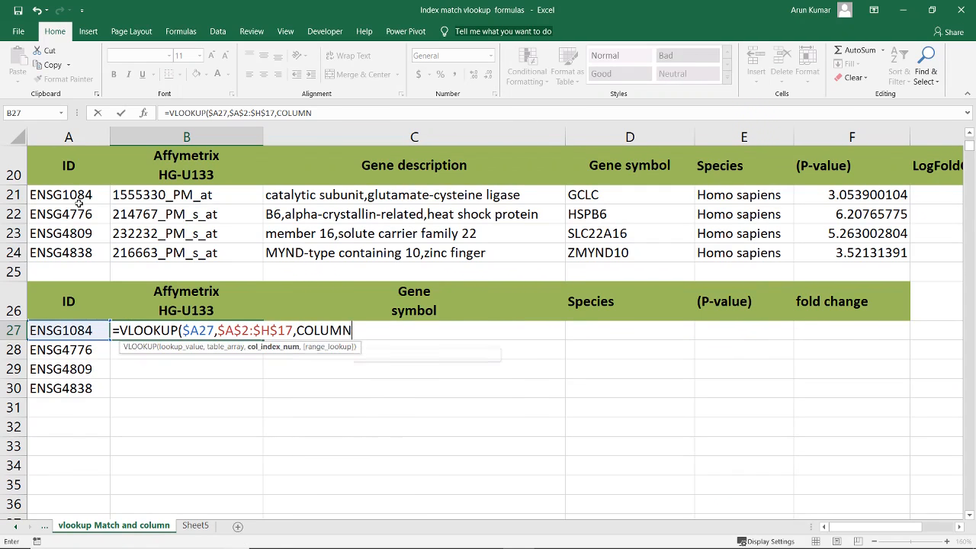
key(Down)
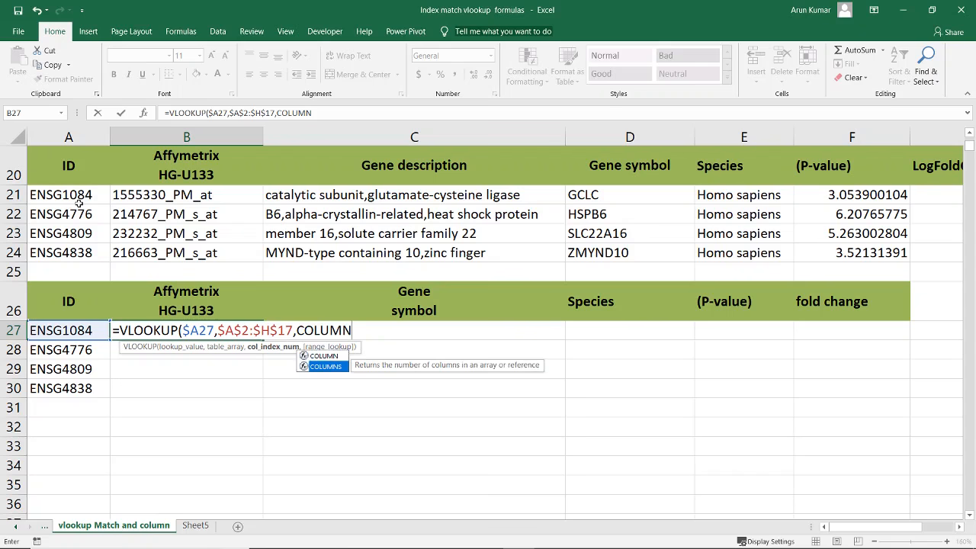
key(Tab)
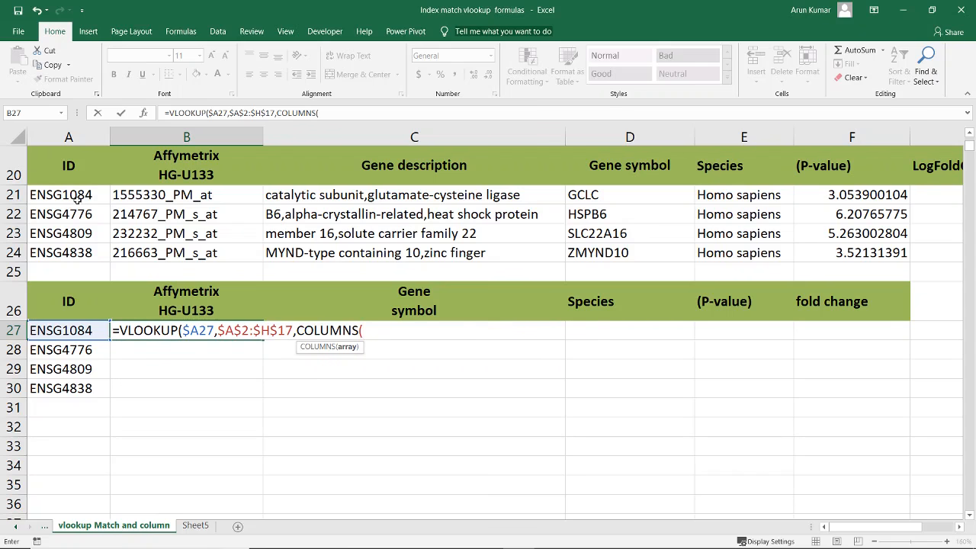
scroll(77, 196, up, 6)
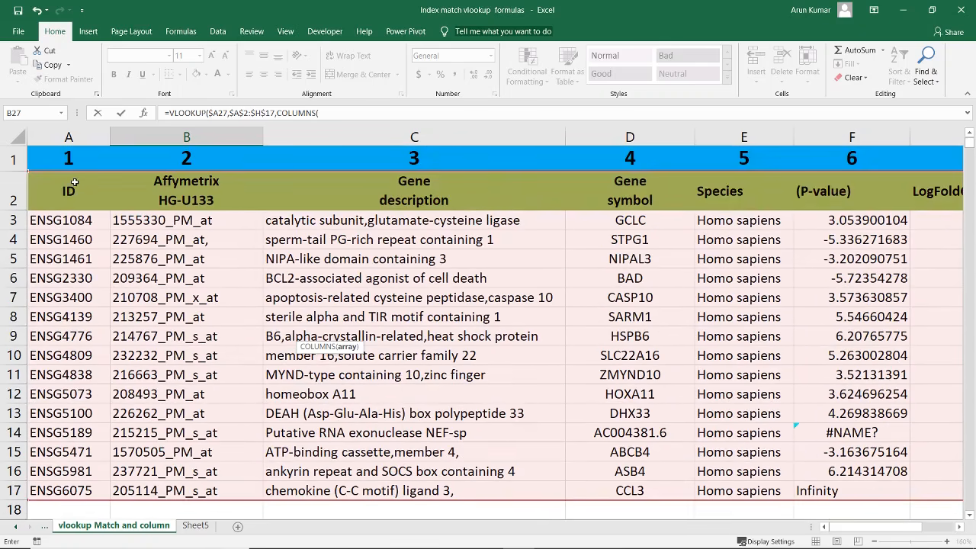
drag(74, 184, 186, 192)
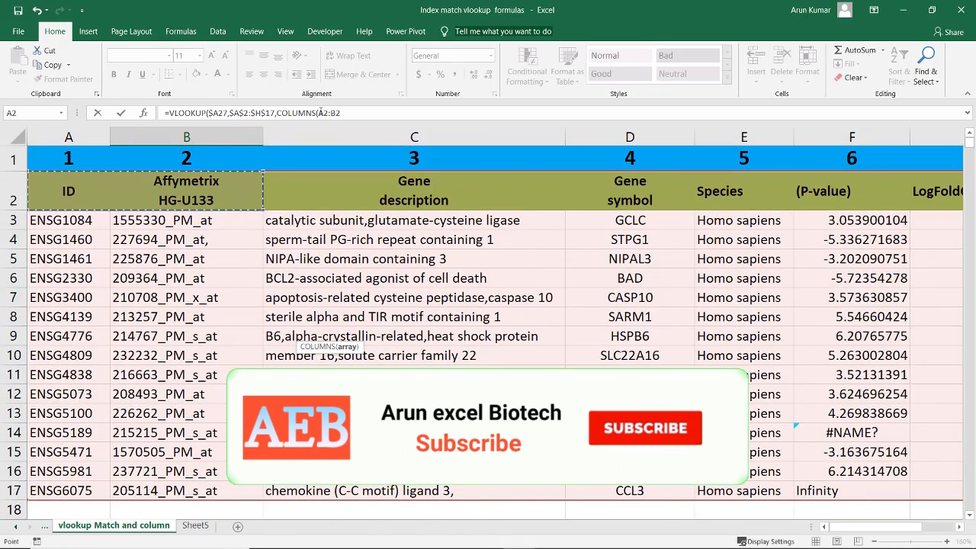
click(326, 112)
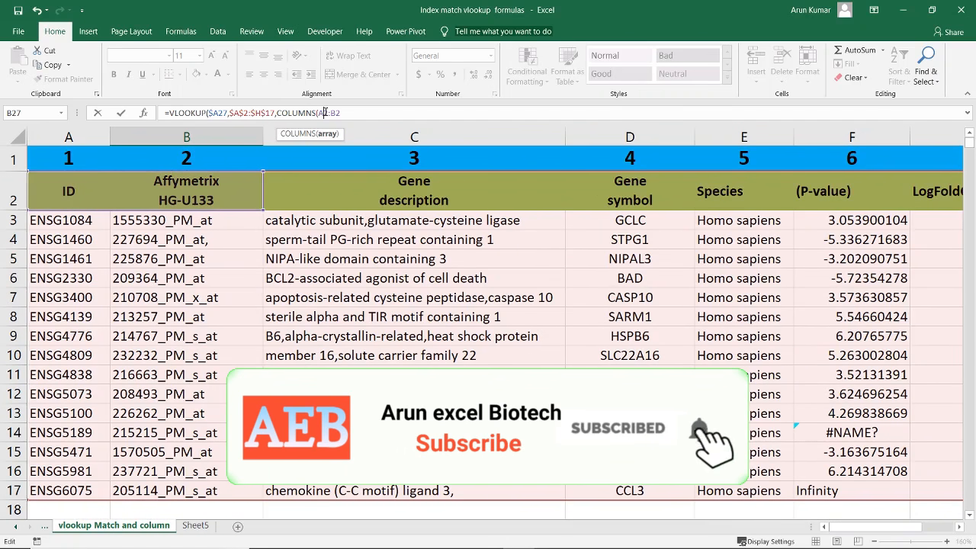
key(F4)
click(363, 114)
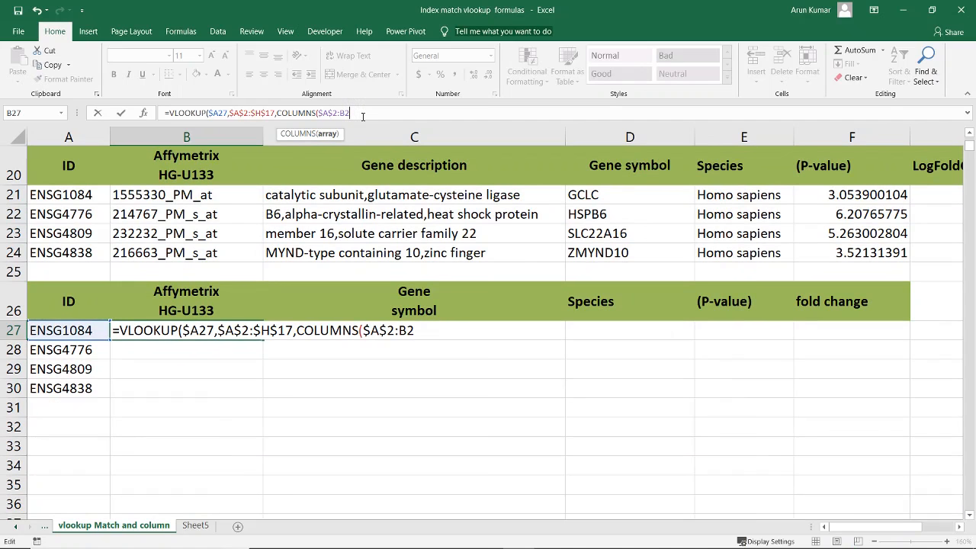
text())
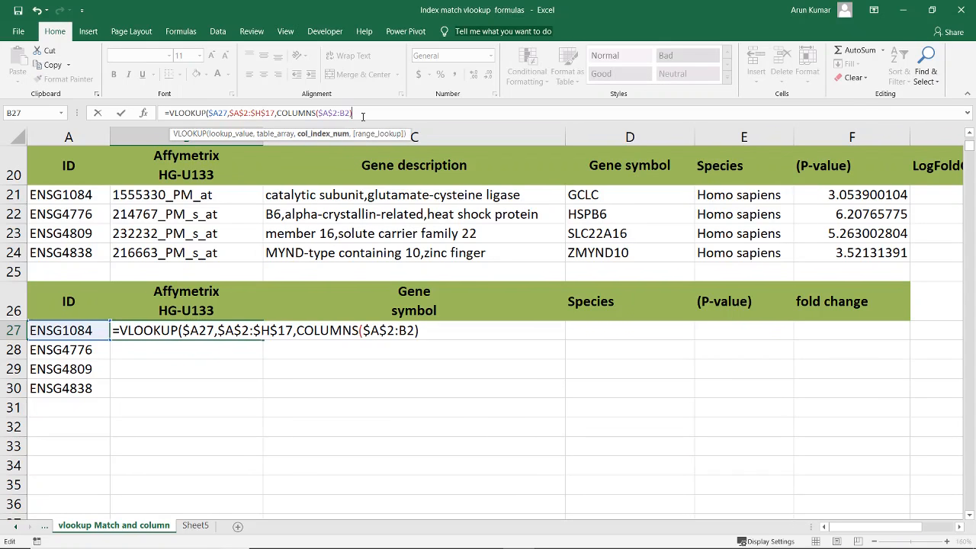
Complete the B27 formula with exact match 0 as the range lookup and commit it
text(,)
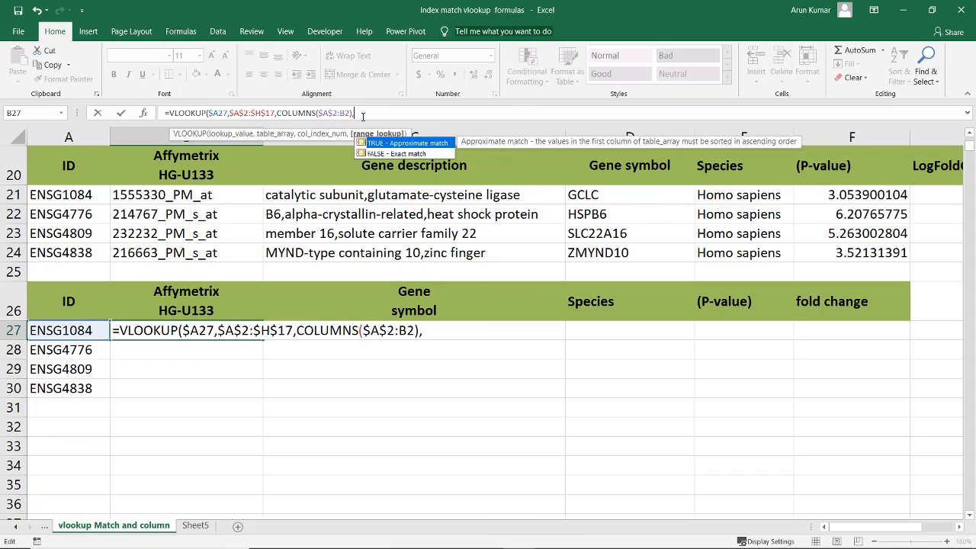
text(0)
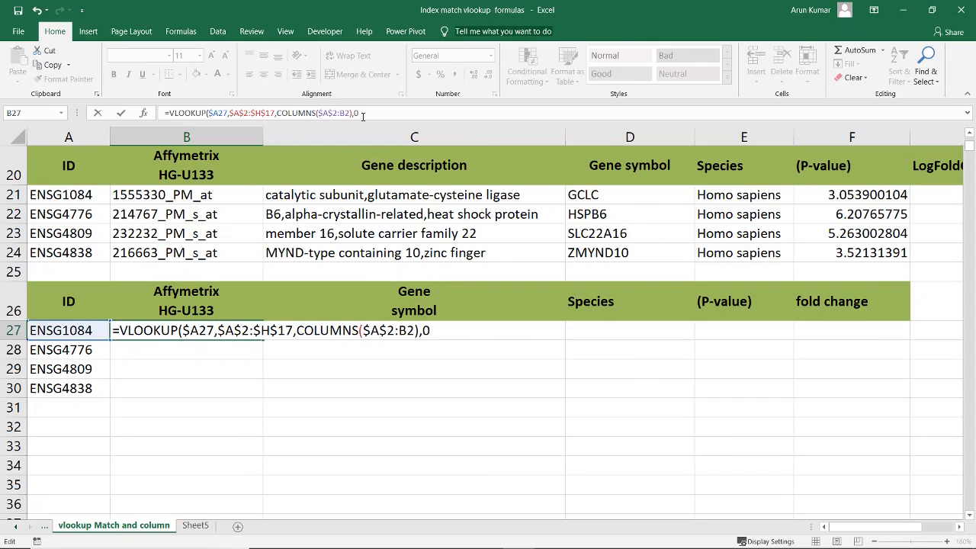
text())
key(Return)
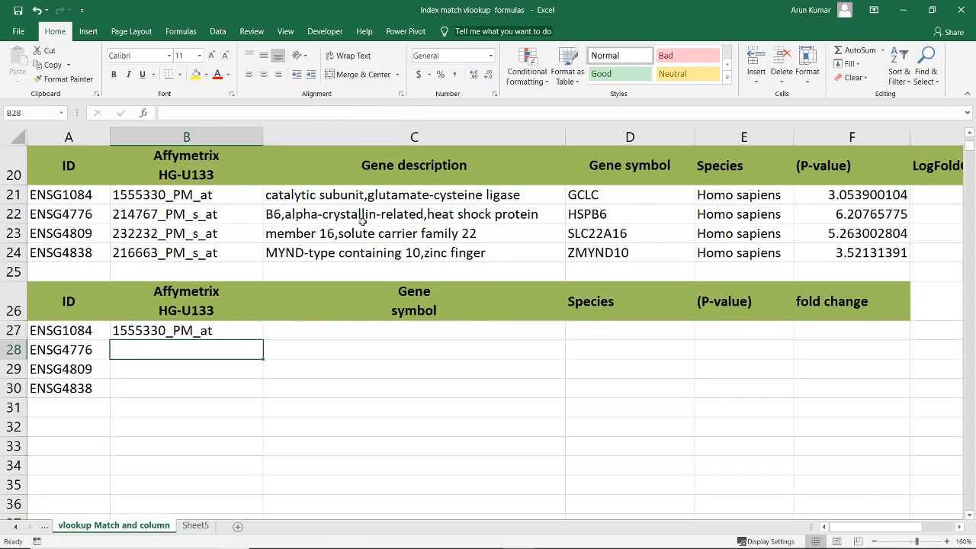
Try filling the COLUMNS-based lookup from B27 across row 27 to E27, one column at a time
click(253, 331)
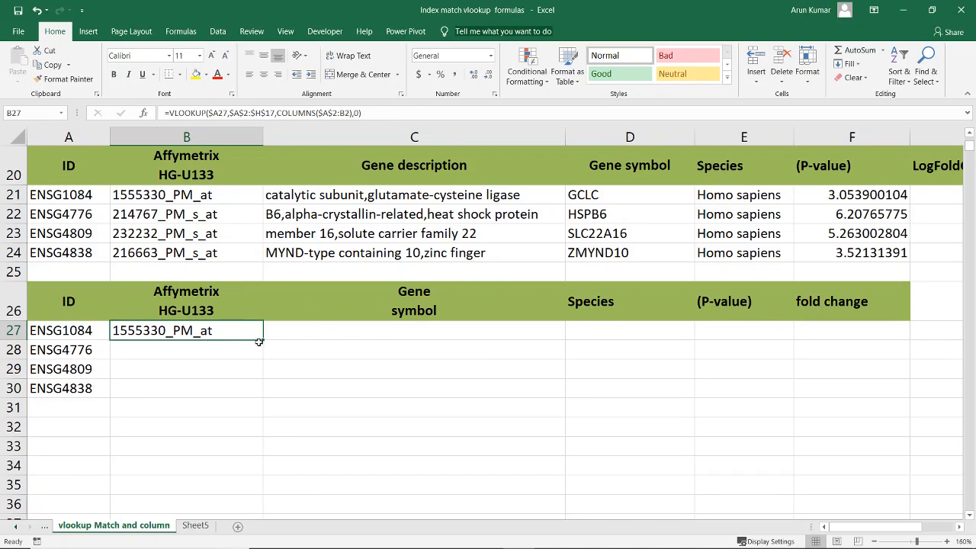
drag(263, 340, 519, 352)
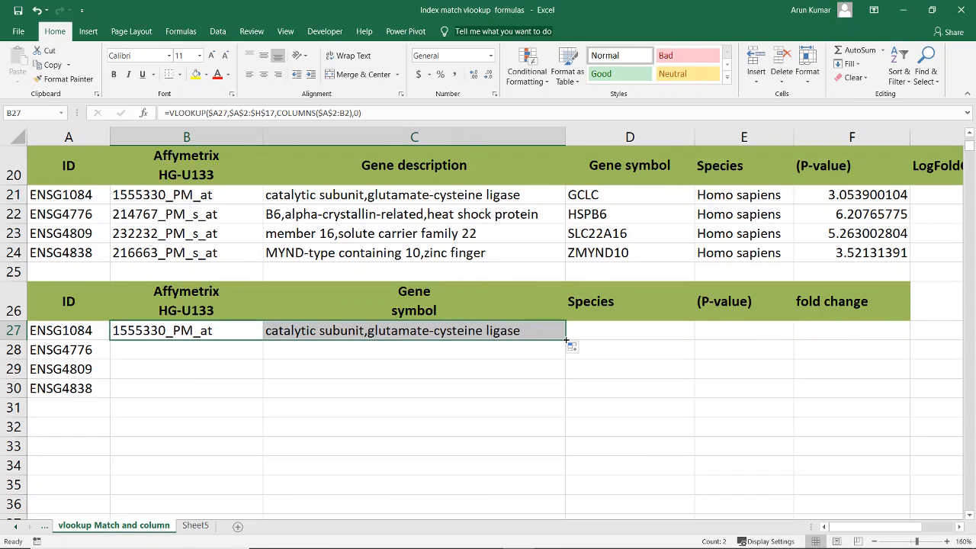
drag(565, 340, 686, 344)
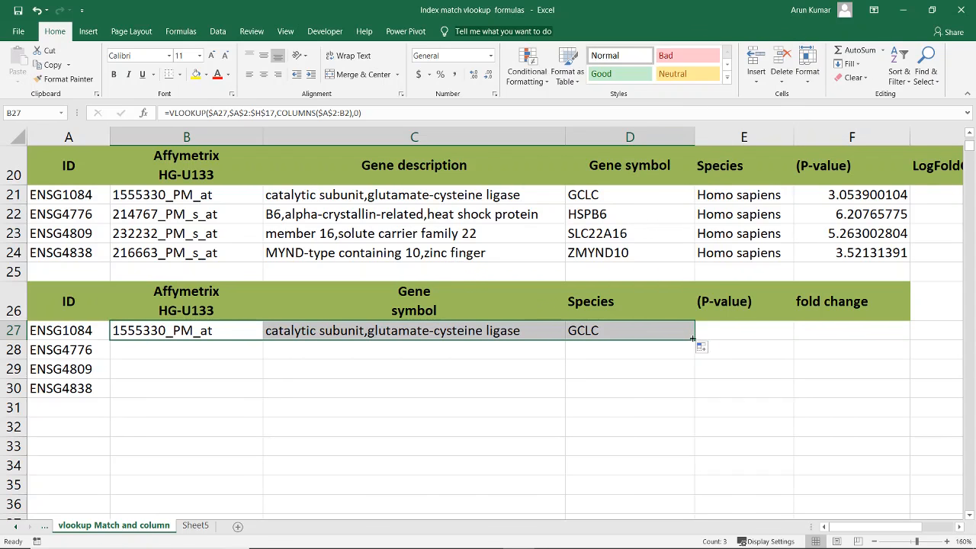
drag(694, 339, 744, 342)
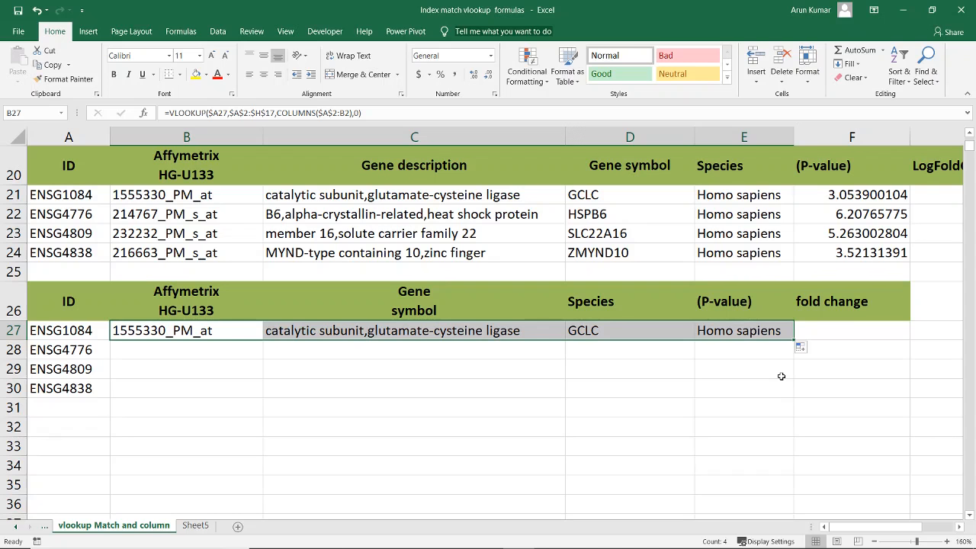
Clear the trial lookup formulas from B27:E27
click(241, 329)
key(Delete)
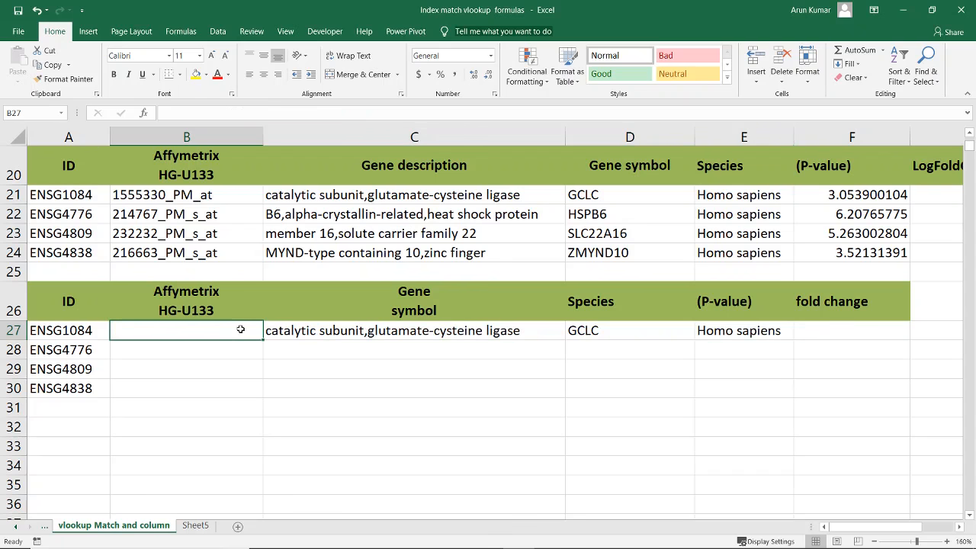
drag(290, 330, 699, 330)
key(Delete)
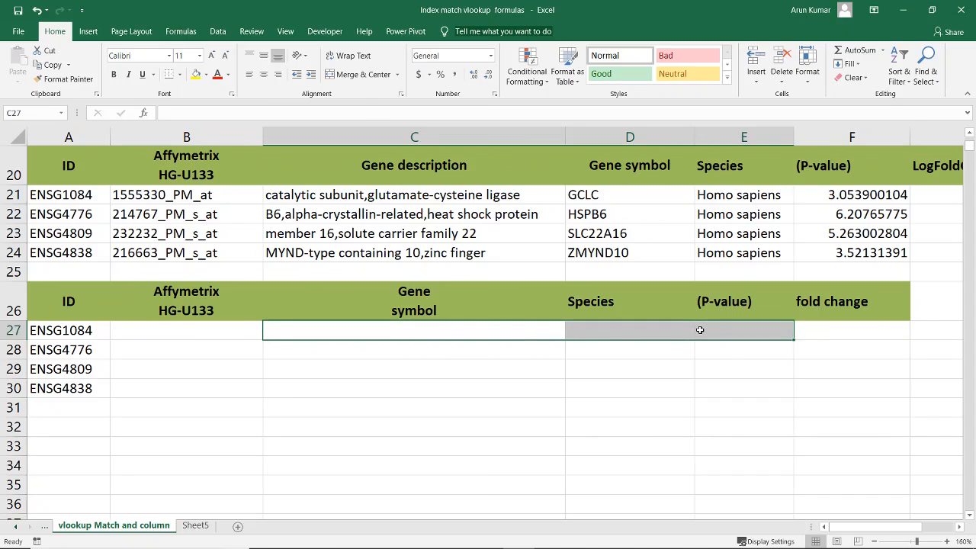
Begin a new VLOOKUP formula in B27 with $A27 as the lookup value, locking only the column
click(238, 333)
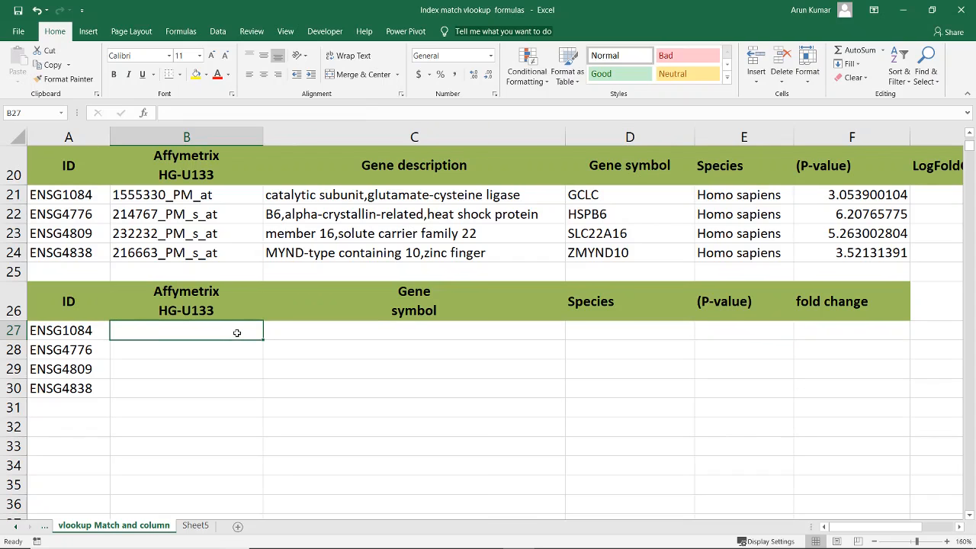
text(=vl)
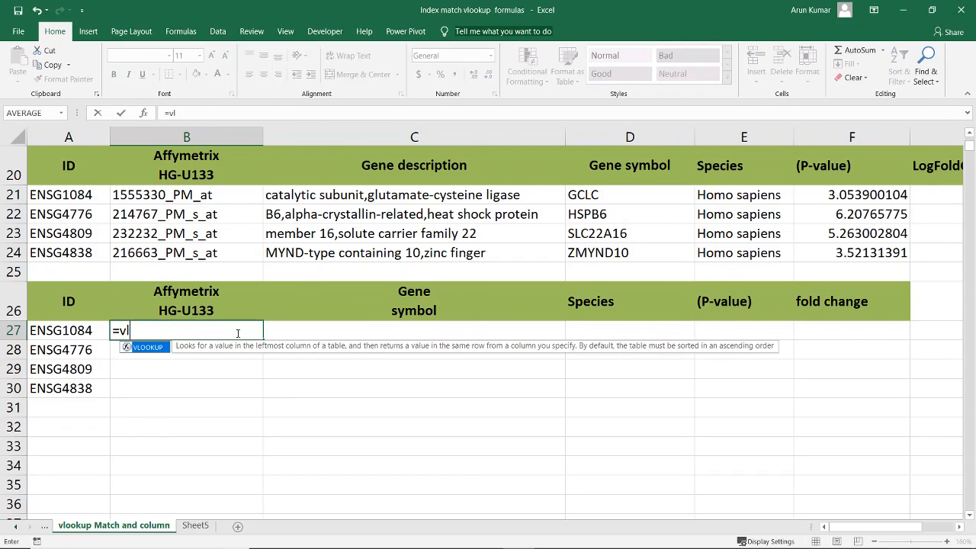
key(Tab)
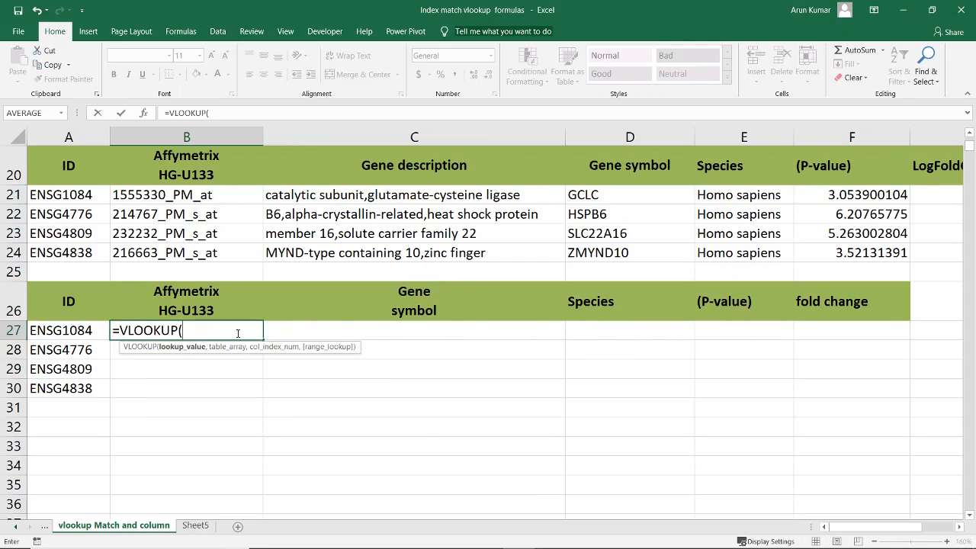
click(77, 330)
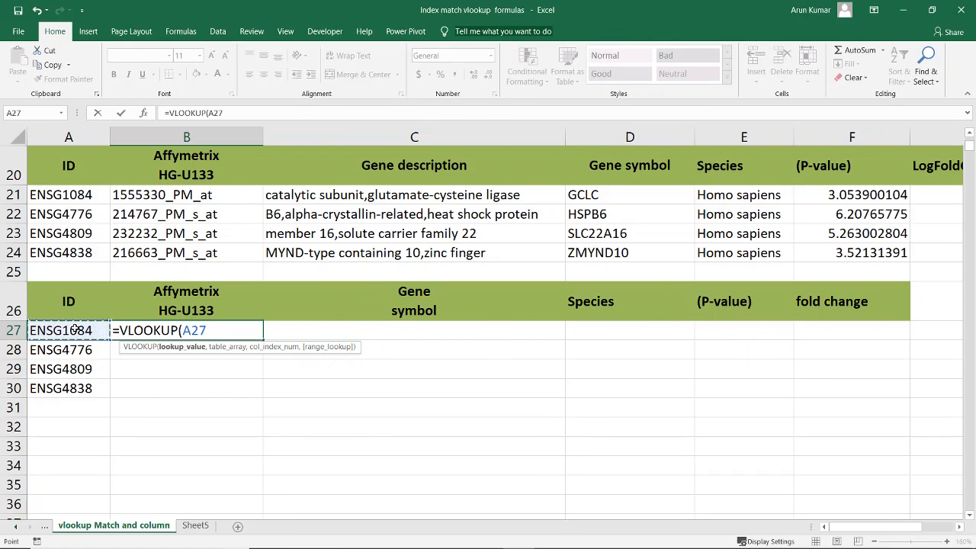
key(F4)
key(F4)
key(F4)
text(,)
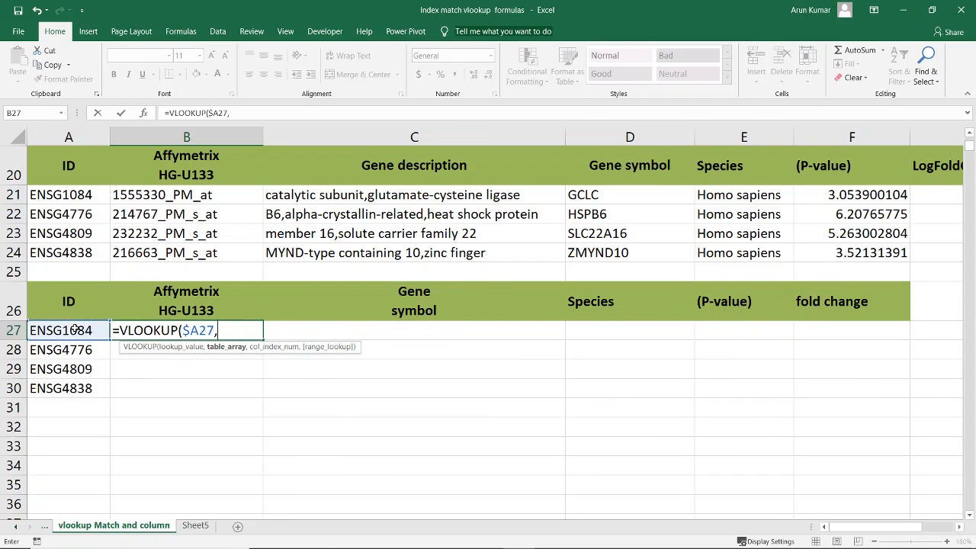
Set the VLOOKUP table array in B27 to the source table with absolute references, $A$2:$H$17
scroll(72, 330, up, 7)
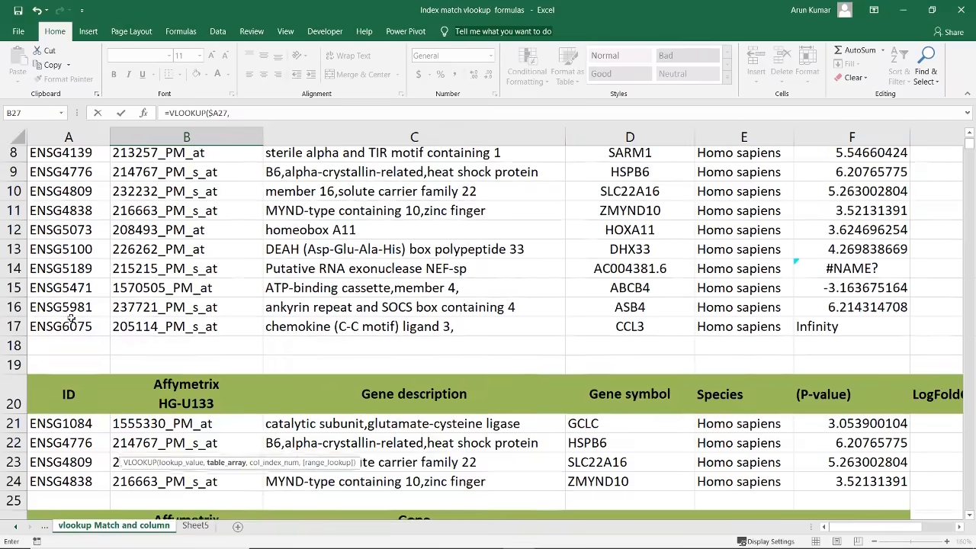
click(62, 194)
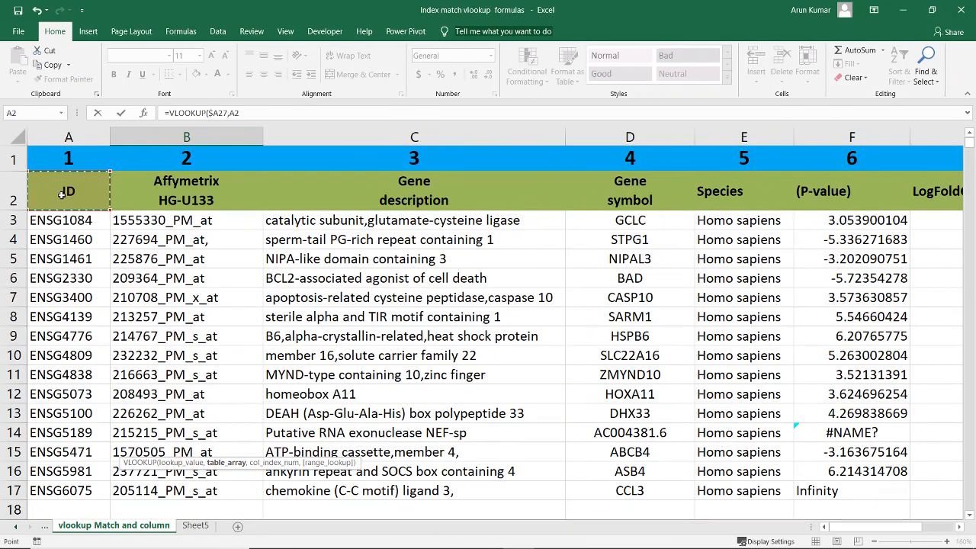
key(ctrl+shift+Right)
key(ctrl+shift+Down)
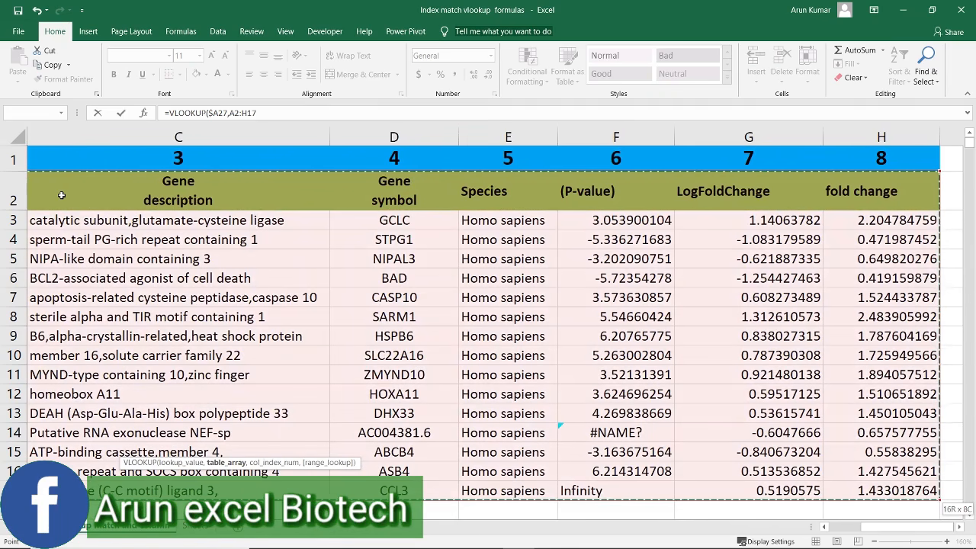
key(F4)
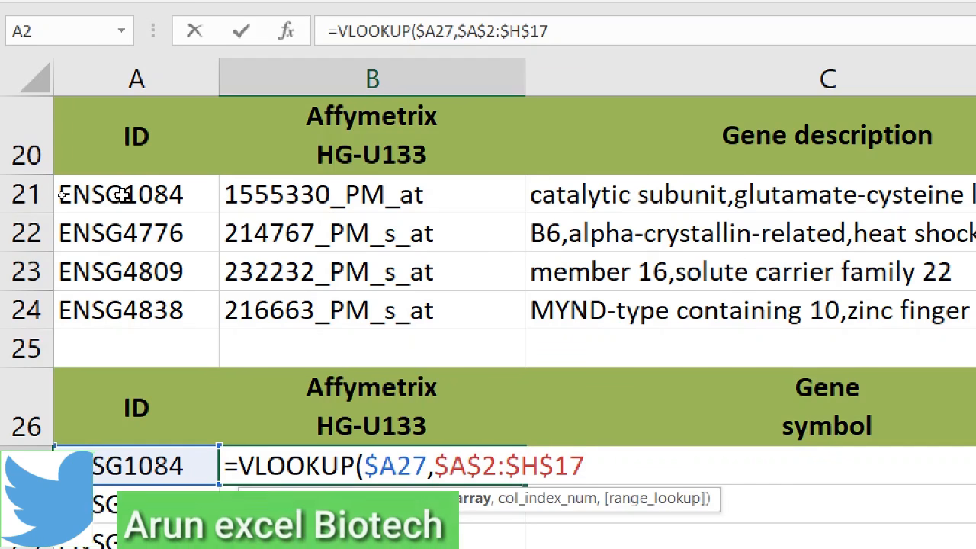
text(,)
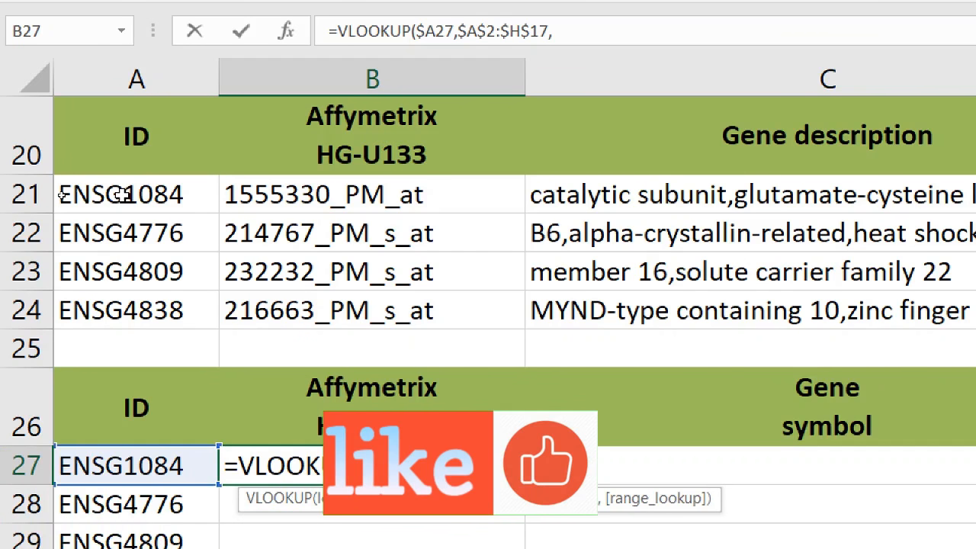
Nest a MATCH function as the column index, using header B$26 as its lookup value with only the row locked
text(Mat)
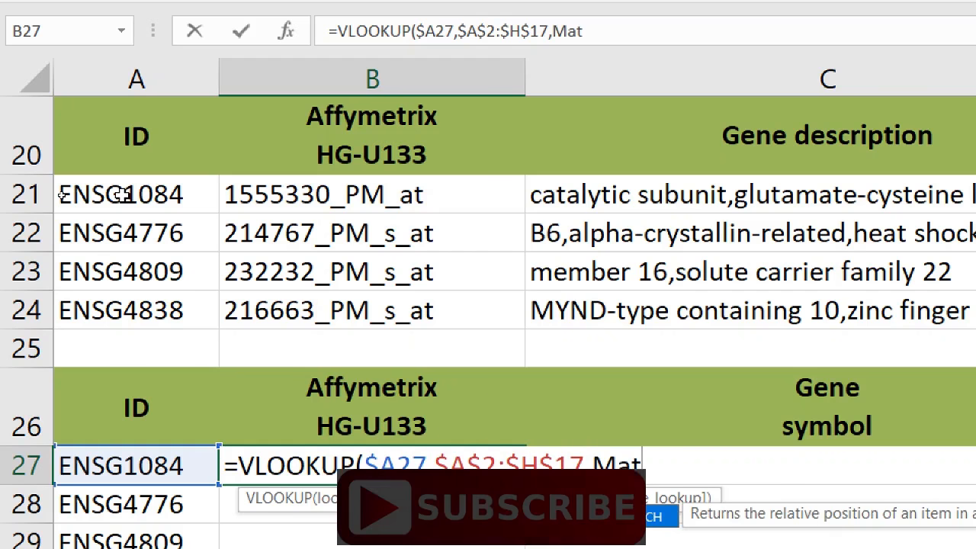
key(Tab)
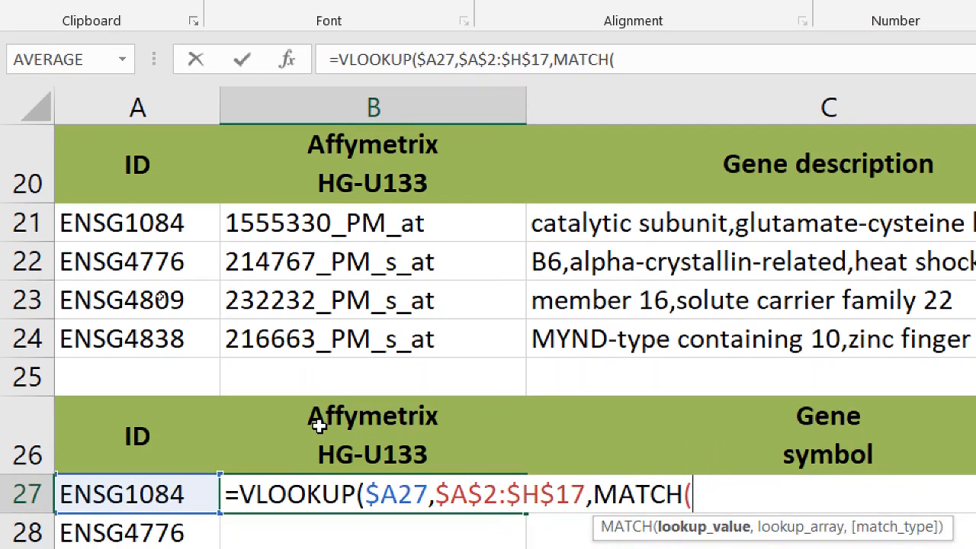
click(318, 427)
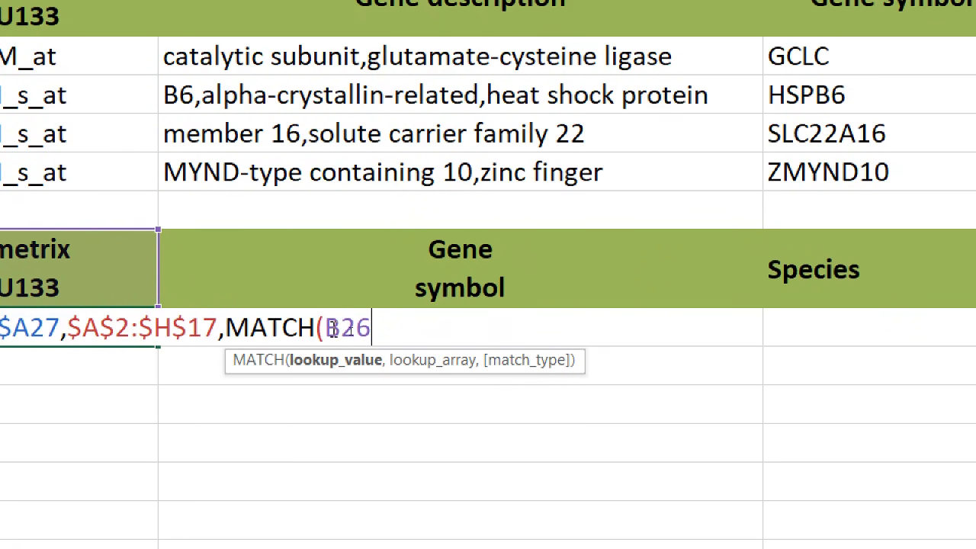
click(341, 327)
key(F4)
key(F4)
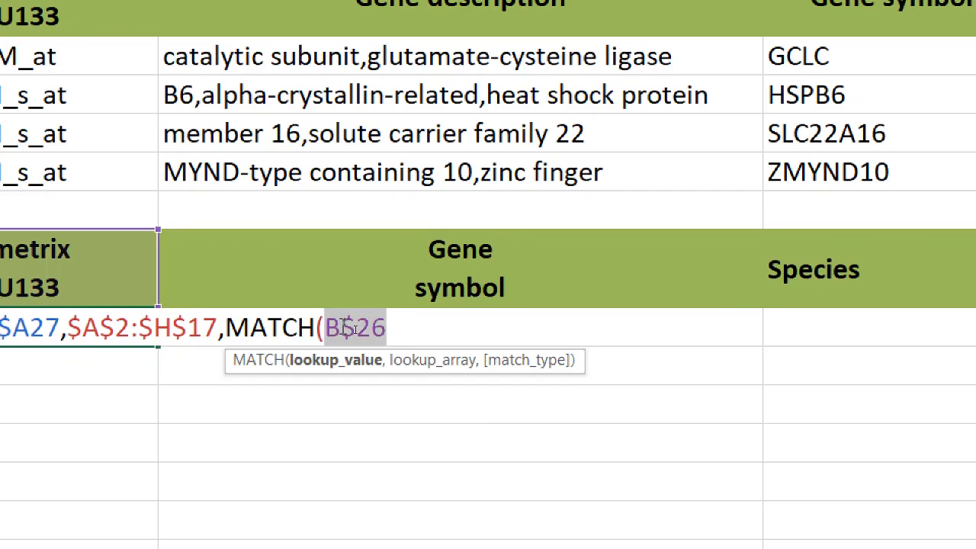
key(Right)
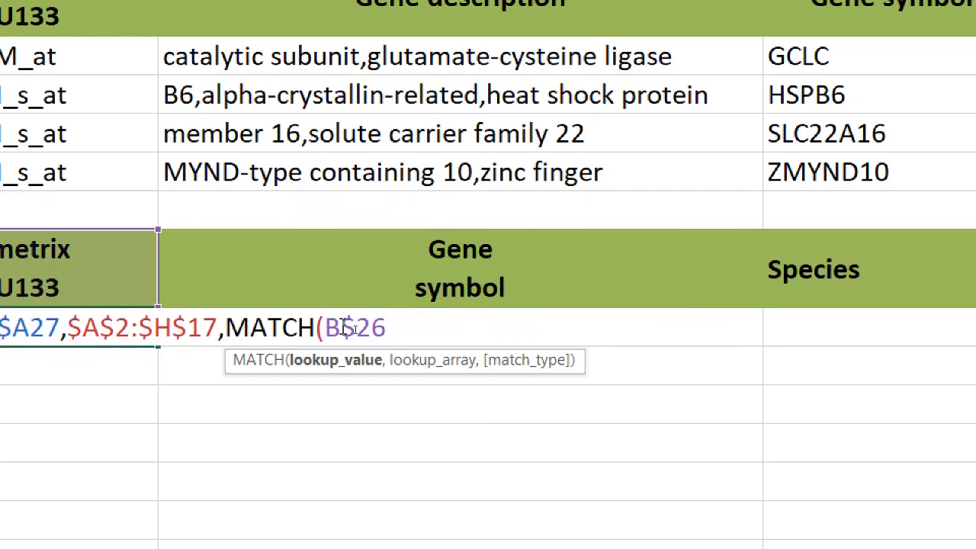
text(,)
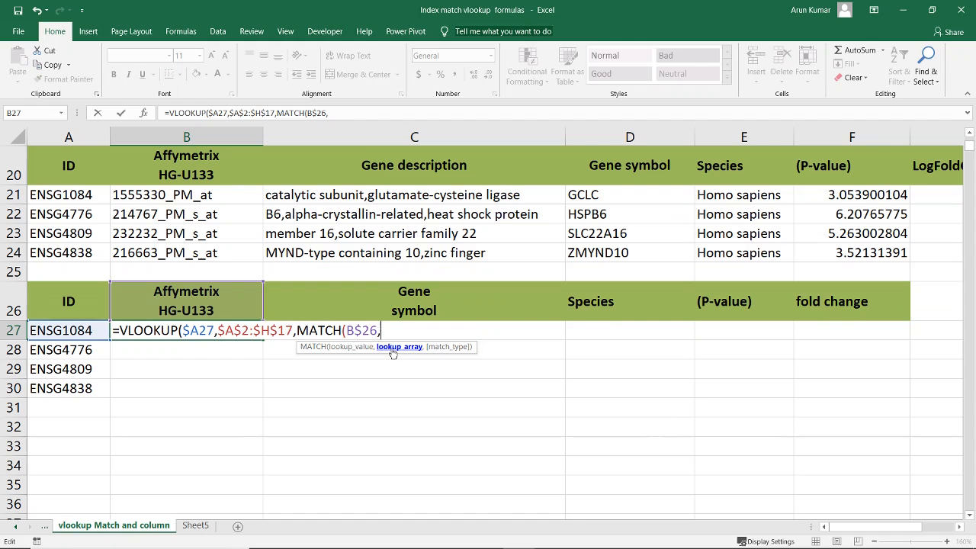
Set the MATCH lookup array to the source table's header row with absolute references, $A$2:$H$2
scroll(526, 370, up, 6)
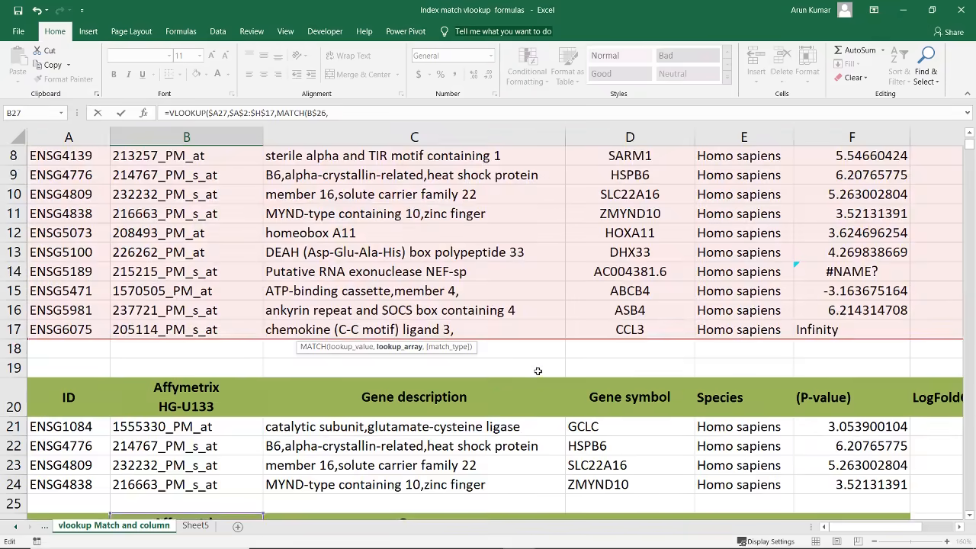
scroll(462, 330, up, 1)
click(74, 190)
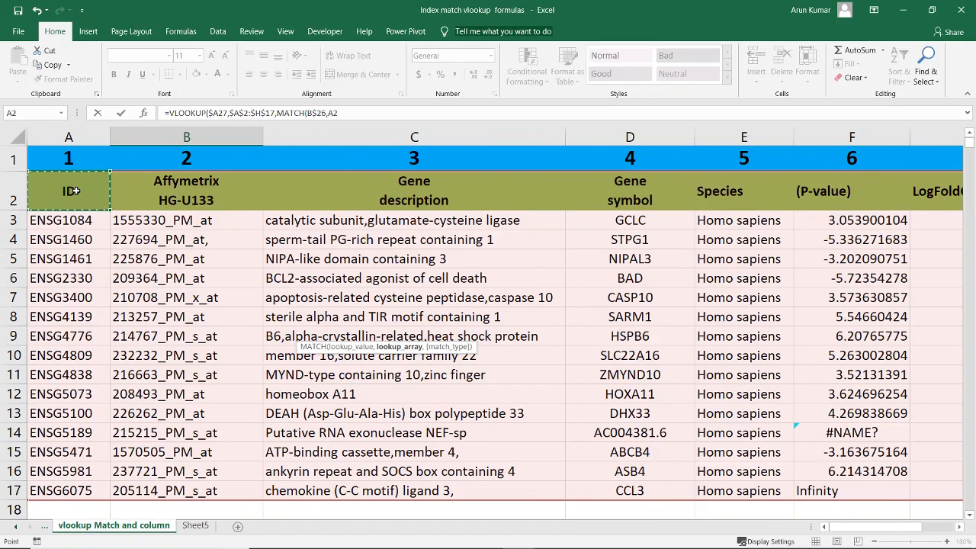
key(ctrl+shift+Right)
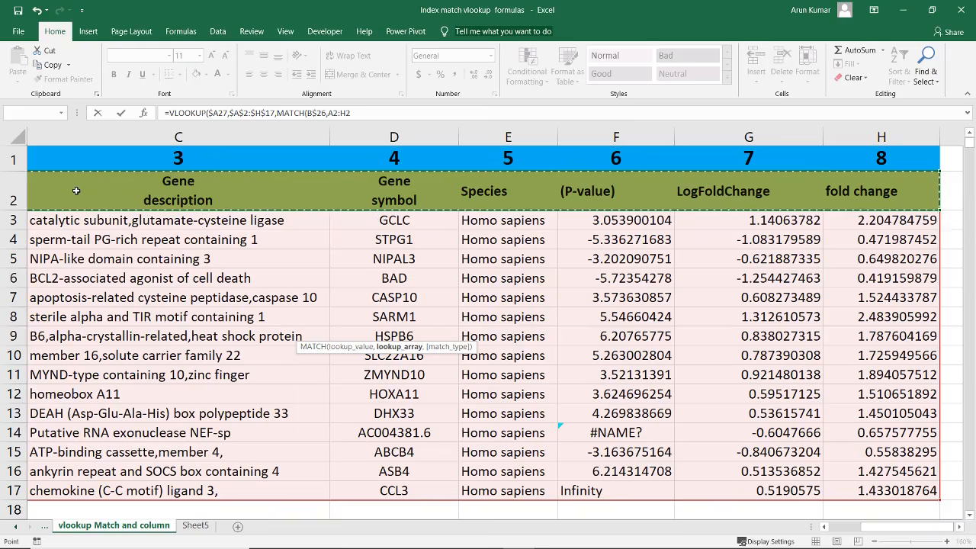
key(F4)
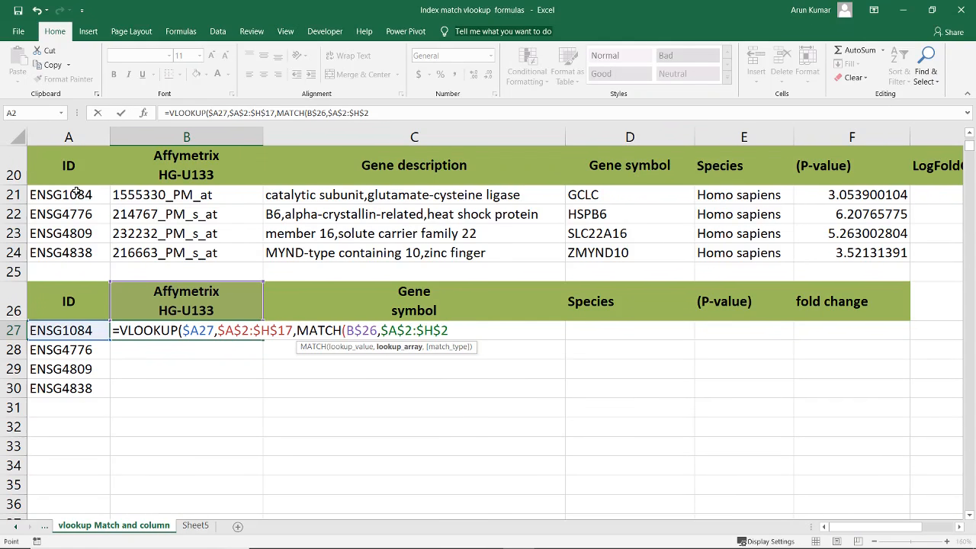
text(,)
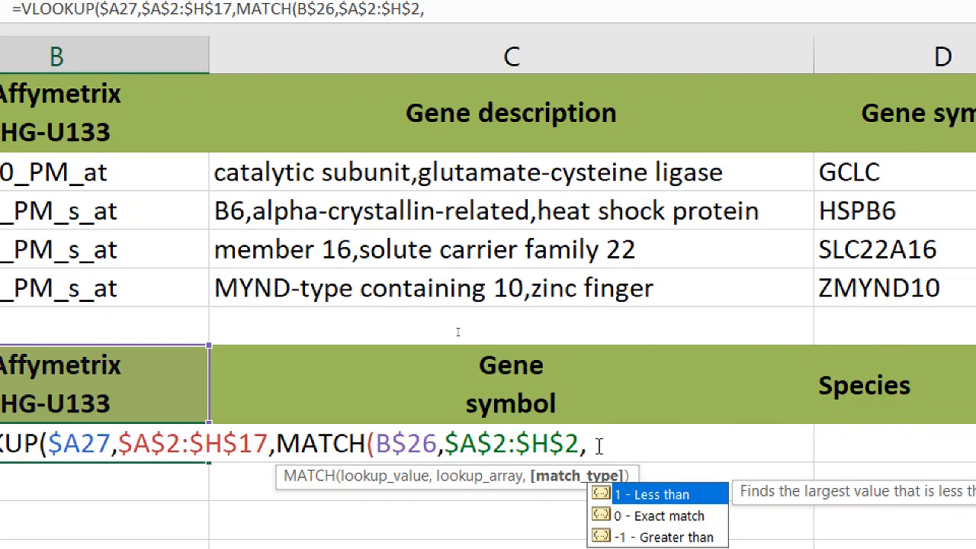
Complete the B27 formula with exact match 0 for both MATCH and VLOOKUP, and commit it
text(0))
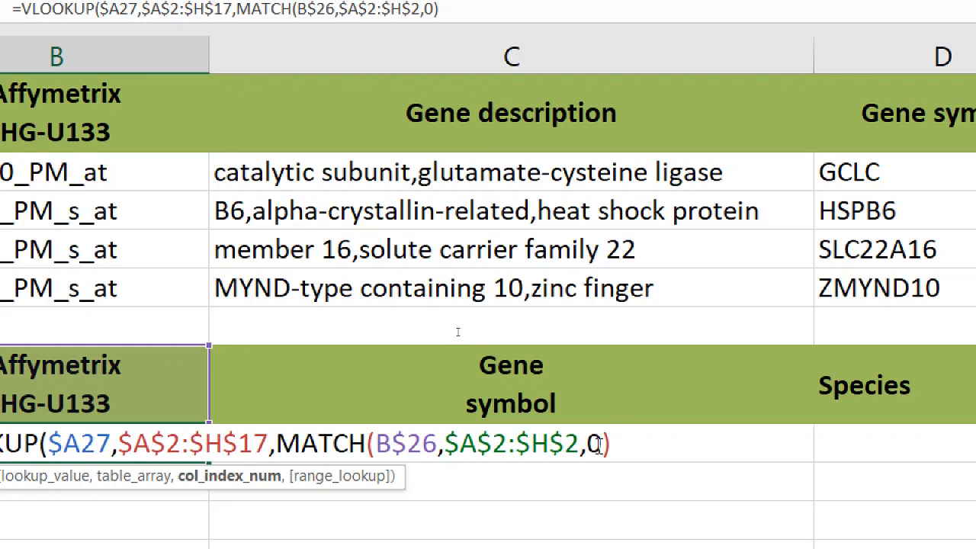
text(,)
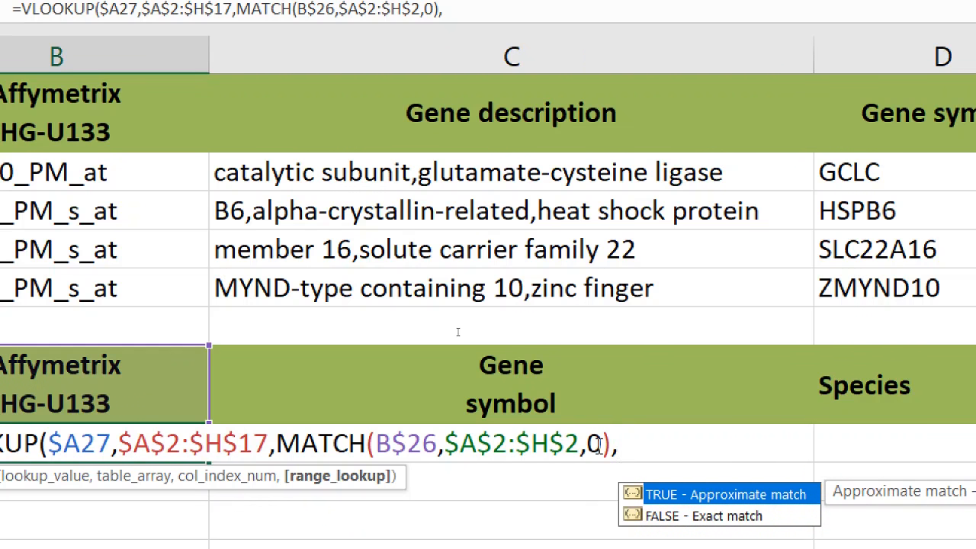
text(0))
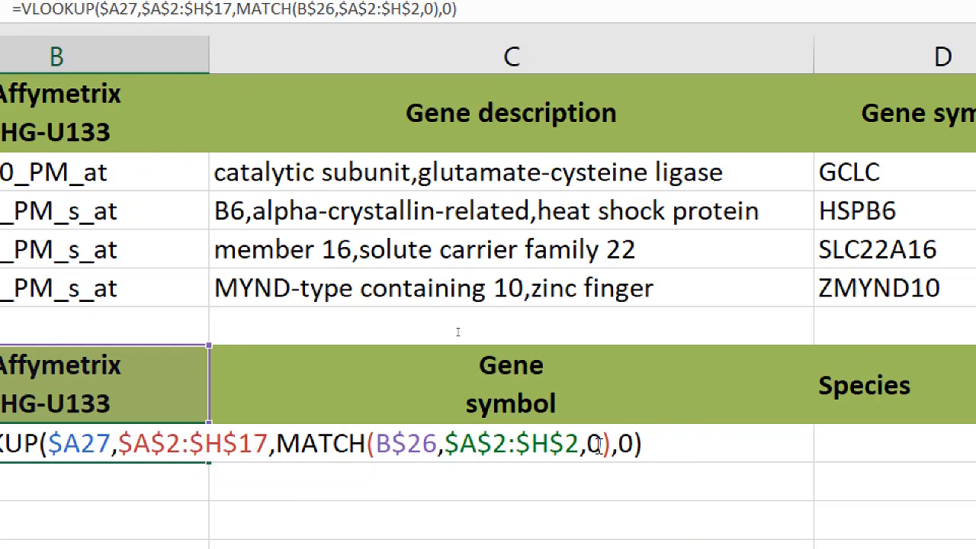
key(Return)
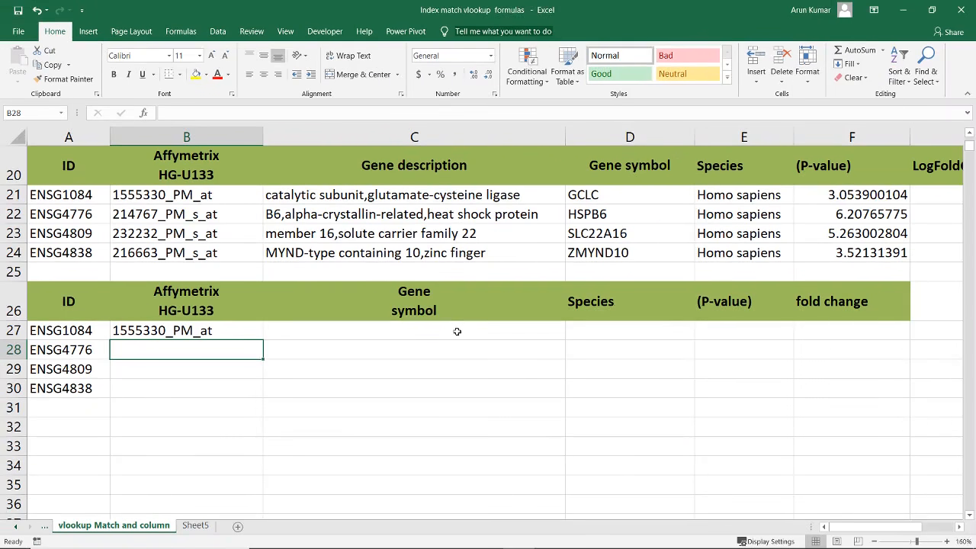
Fill the VLOOKUP-MATCH formula from B27 across row 27 to the fold change column in F27
click(229, 330)
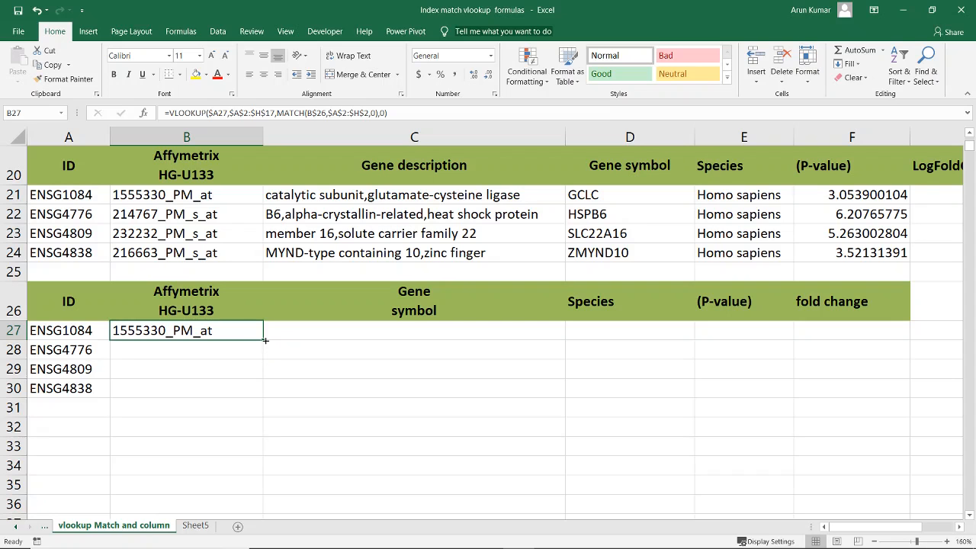
drag(264, 340, 264, 340)
drag(264, 340, 505, 336)
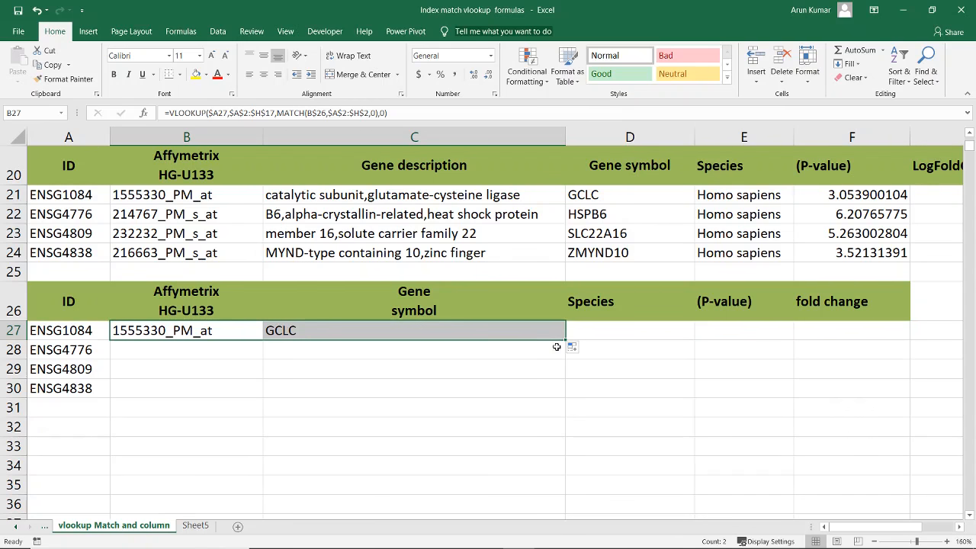
drag(565, 340, 771, 338)
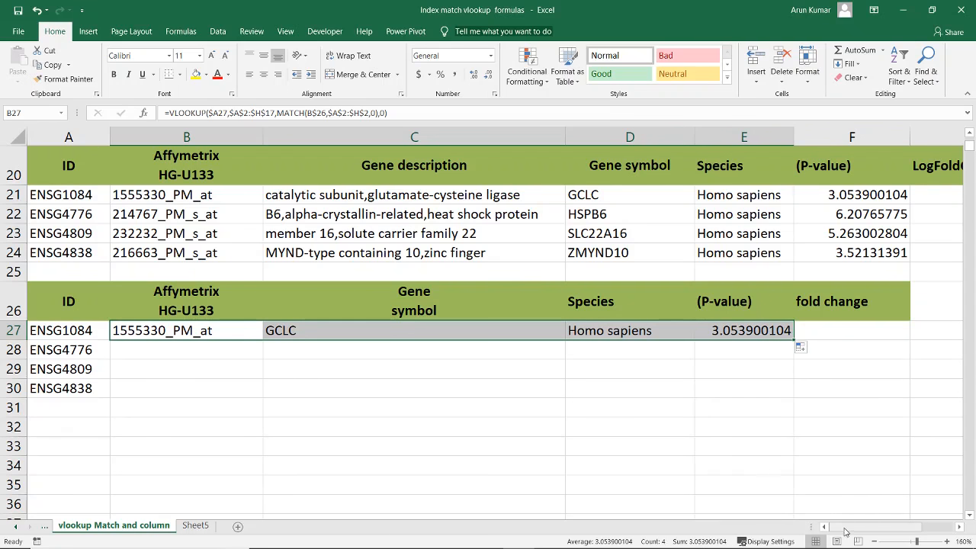
drag(847, 528, 876, 527)
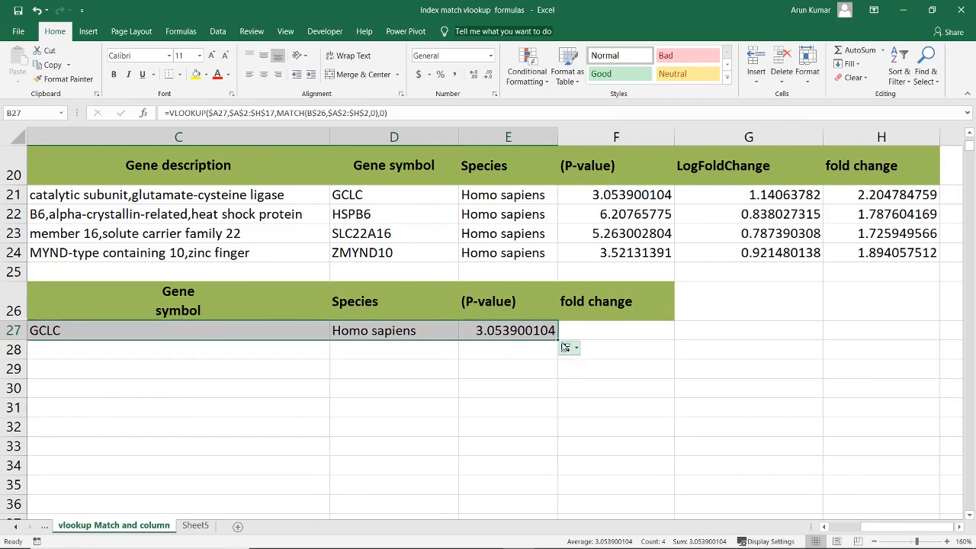
drag(558, 340, 650, 340)
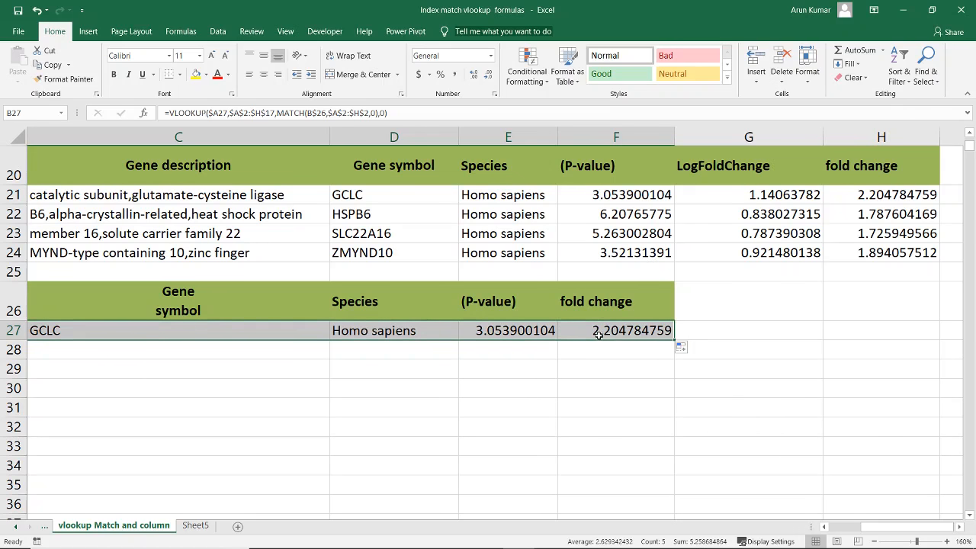
Check the fold change formula in H21 for comparison, and fill the B27 lookup formula through B27:F30
click(865, 196)
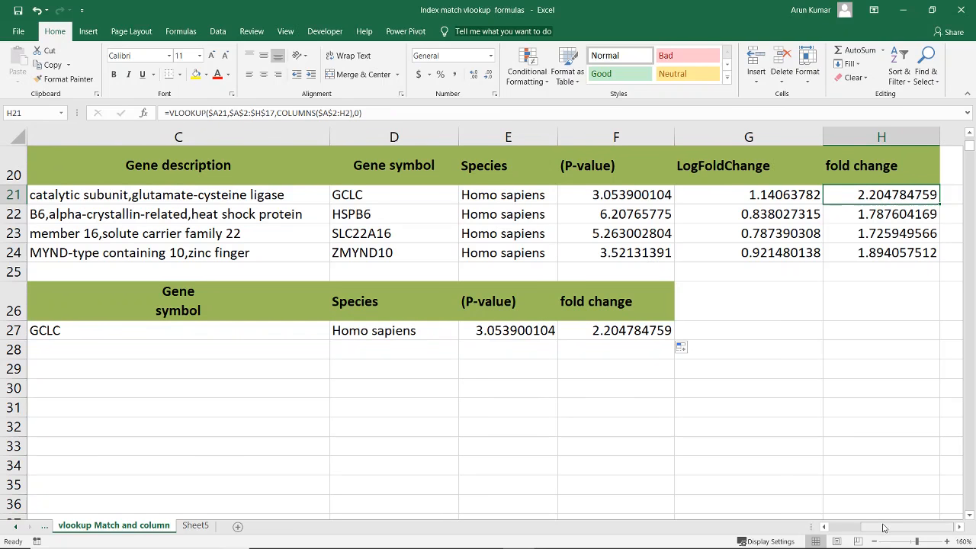
drag(884, 527, 835, 526)
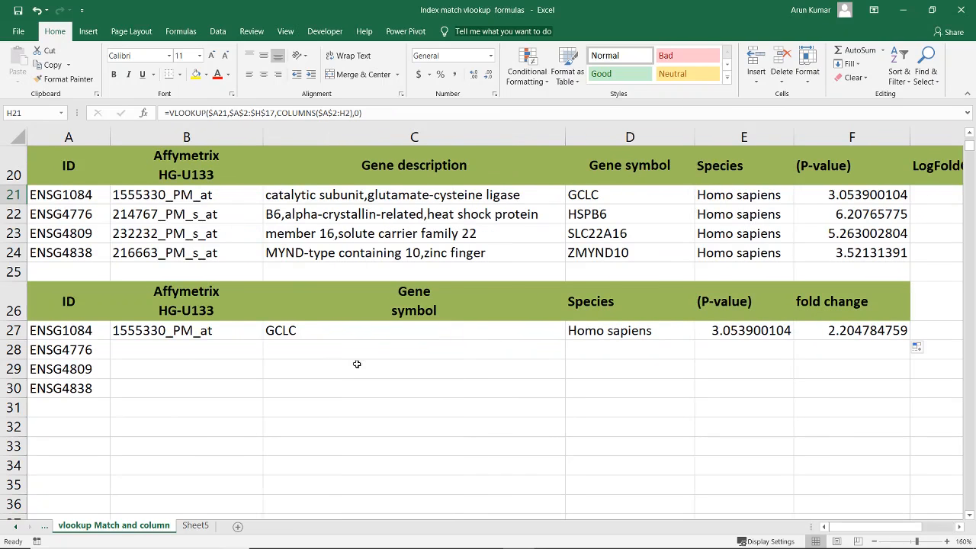
click(239, 336)
drag(263, 340, 873, 424)
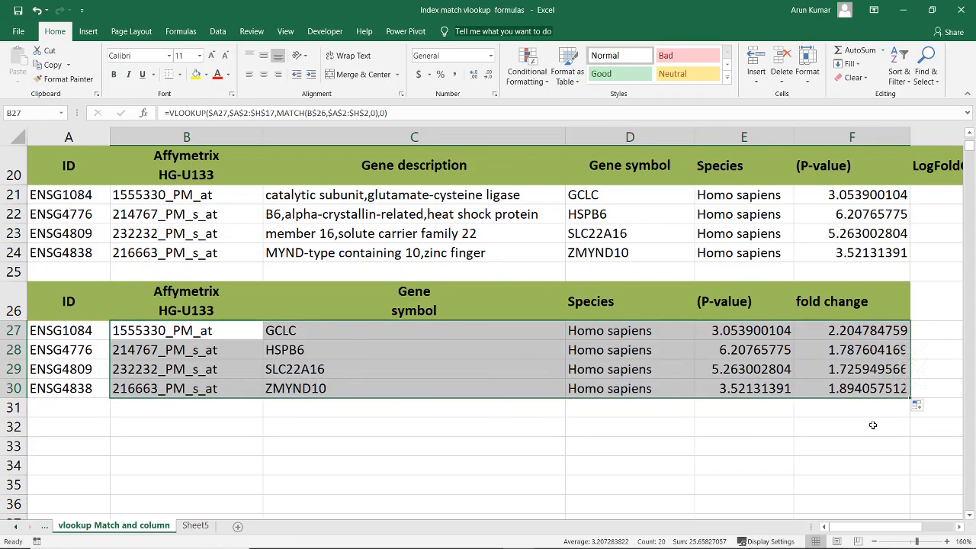